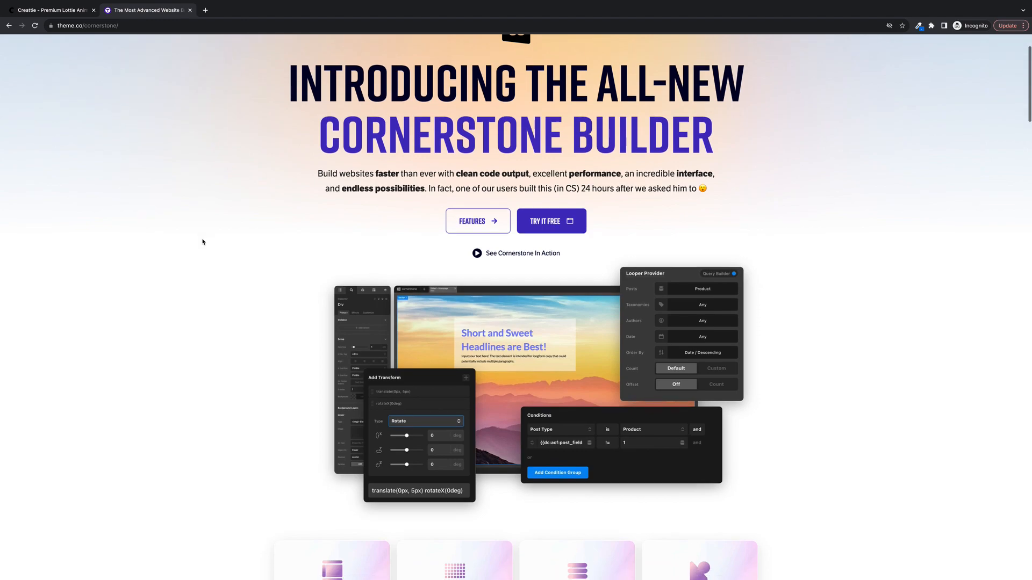
- Launch the Cornerstone live demo from its product page and open the Home front page in the builder
{"action": "scroll", "coordinate": [203, 242], "scroll_direction": "down", "scroll_amount": 3}
{"action": "scroll", "coordinate": [202, 242], "scroll_direction": "down", "scroll_amount": 12}
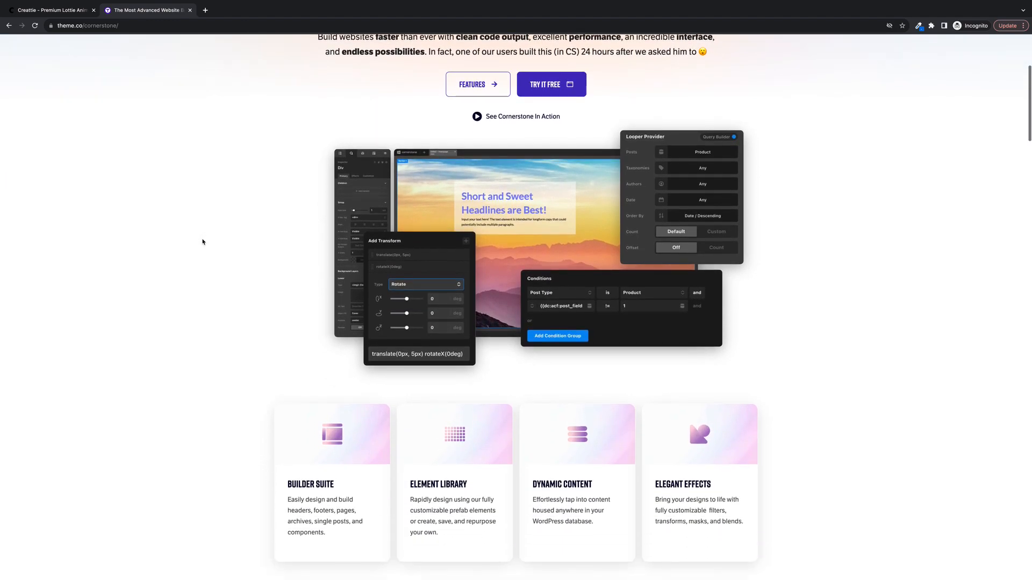
{"action": "scroll", "coordinate": [202, 242], "scroll_direction": "down", "scroll_amount": 15}
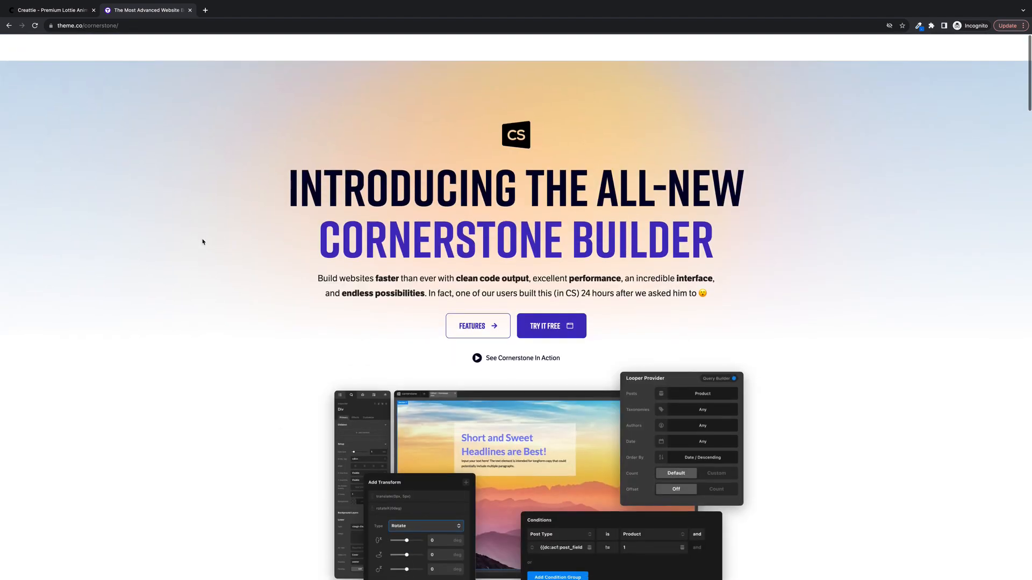
{"action": "left_click", "coordinate": [466, 304]}
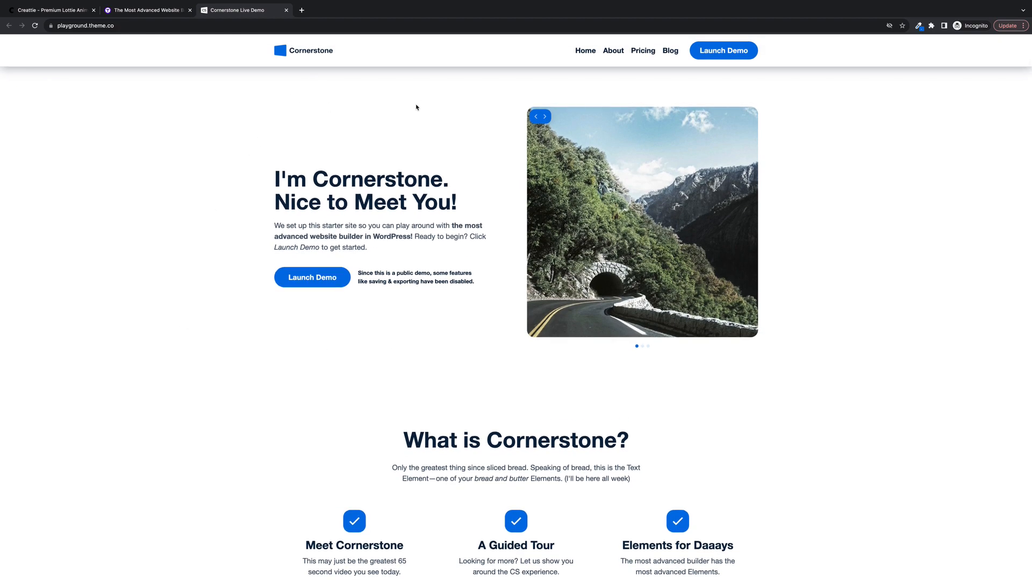
{"action": "left_click", "coordinate": [723, 51]}
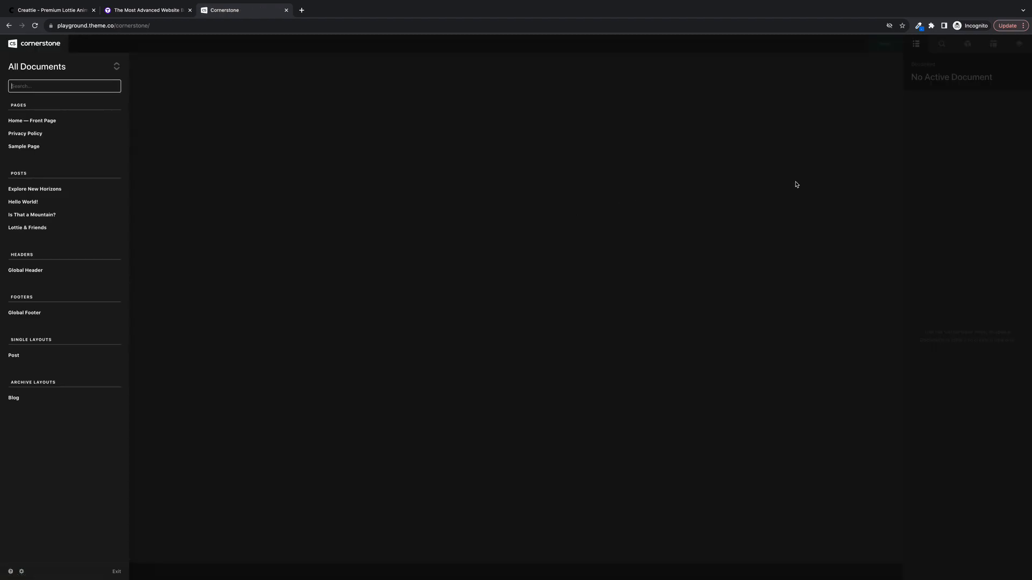
{"action": "left_click", "coordinate": [43, 120]}
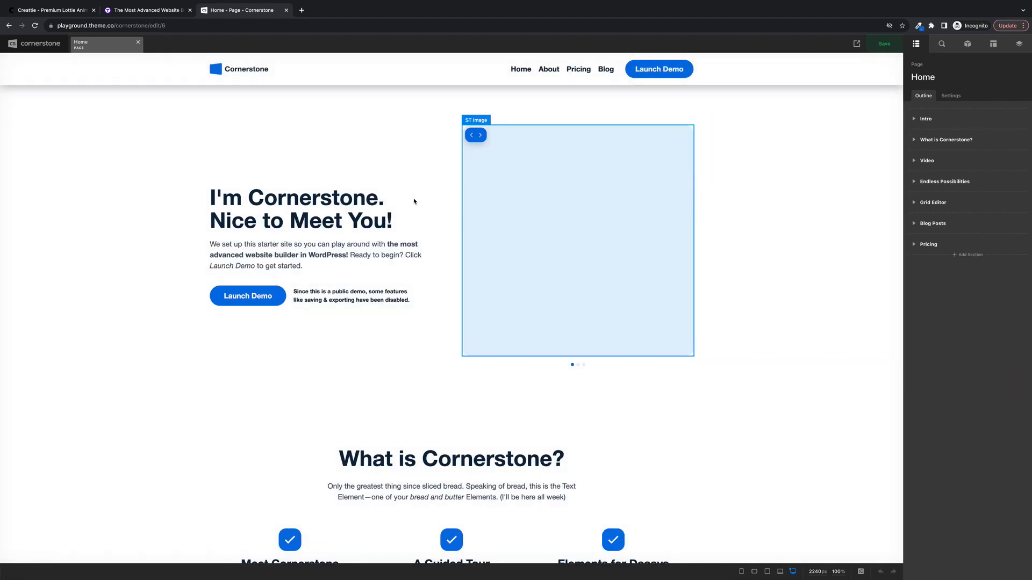
{"action": "scroll", "coordinate": [646, 410], "scroll_direction": "down", "scroll_amount": 2}
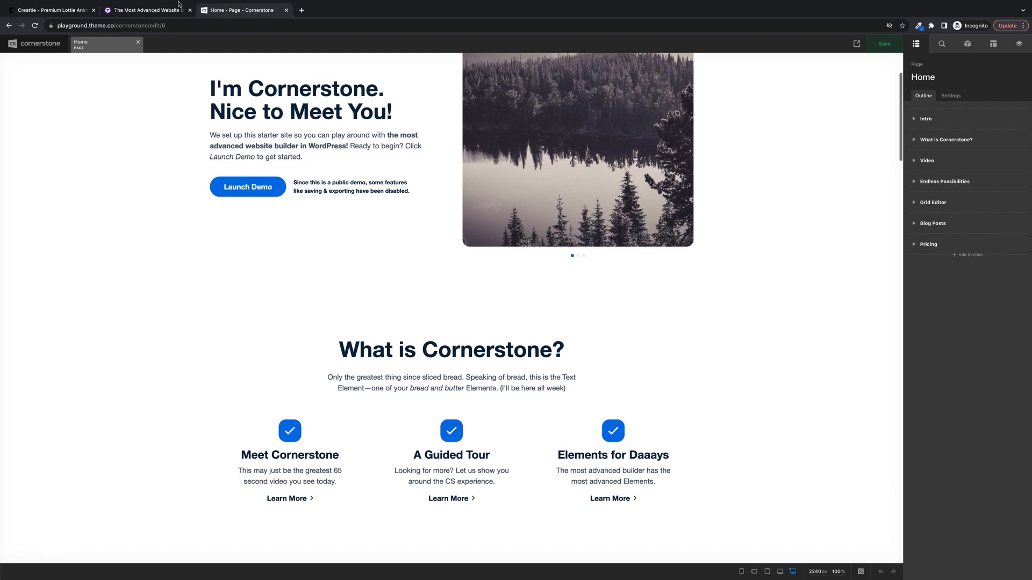
- Switch to Creattie, show the animated illustrations as collections and open the Banking Animations collection
{"action": "left_click", "coordinate": [60, 12]}
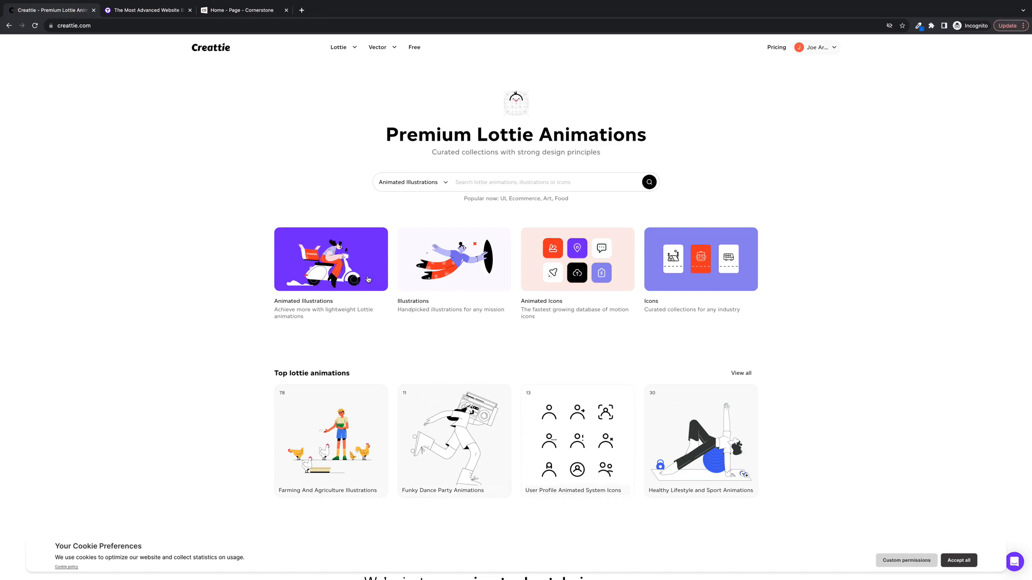
{"action": "left_click", "coordinate": [337, 280]}
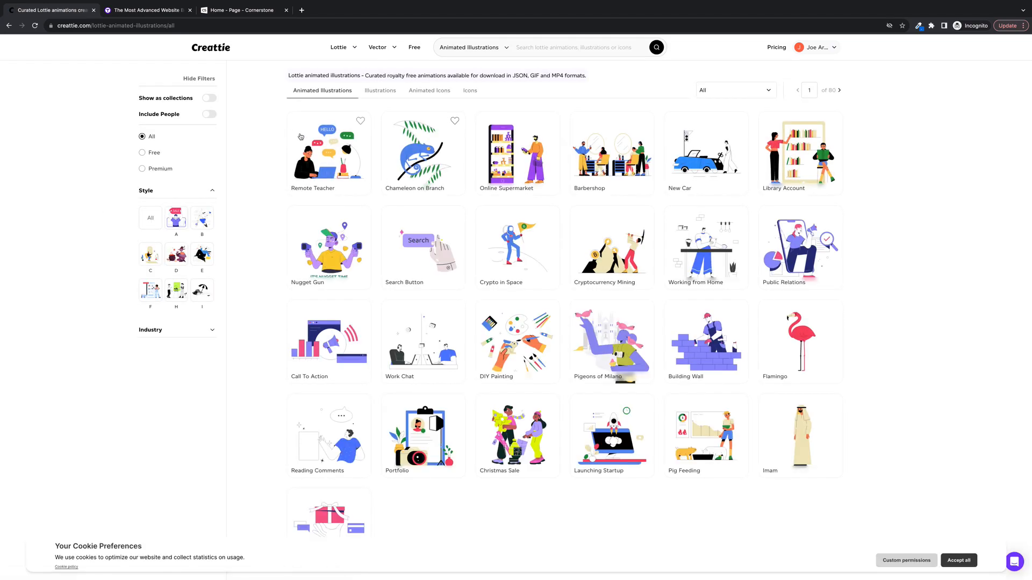
{"action": "left_click", "coordinate": [205, 96]}
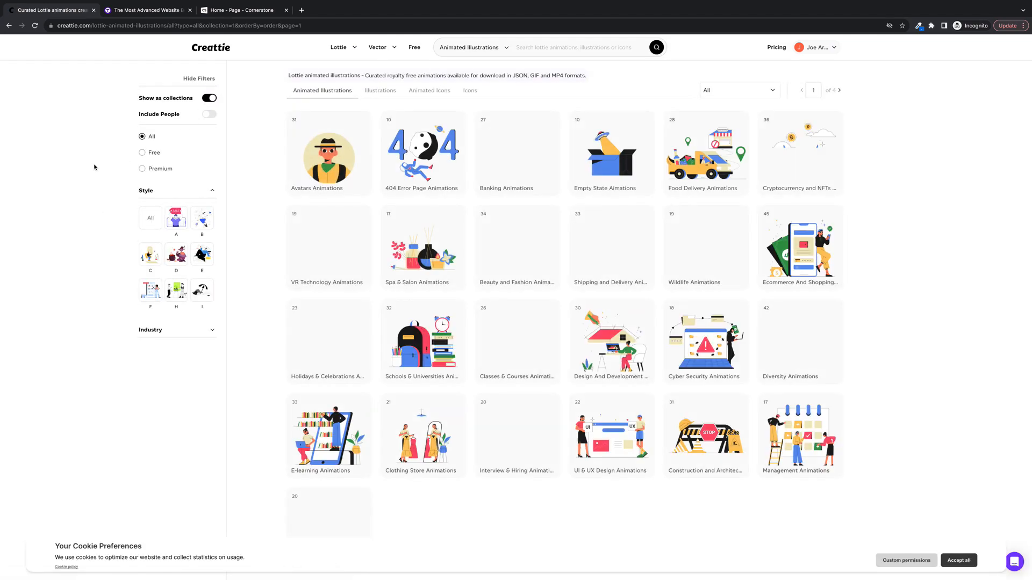
{"action": "left_click", "coordinate": [525, 167]}
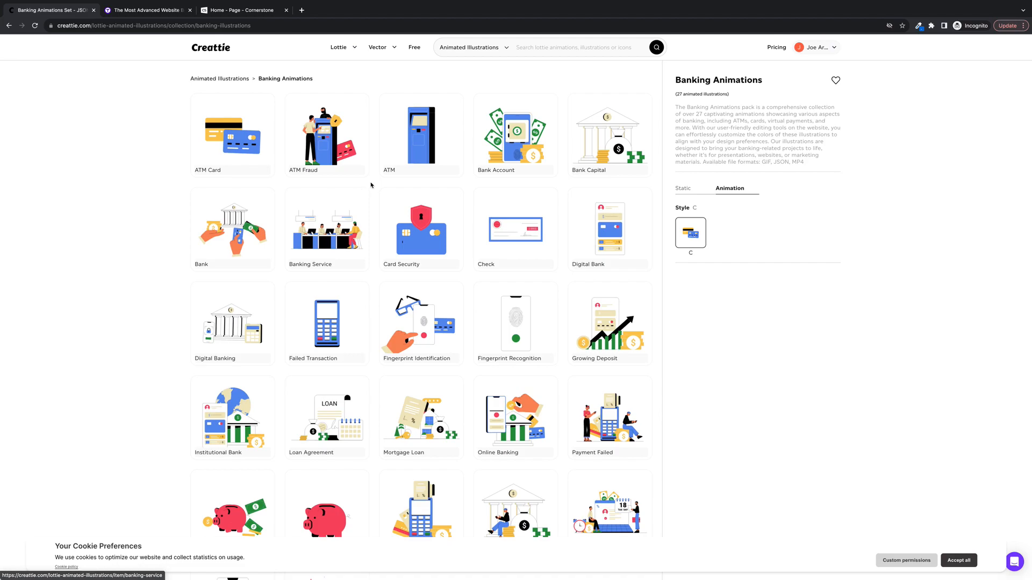
- Browse the Banking Animations collection and open the Growing Deposit animation
{"action": "scroll", "coordinate": [371, 185], "scroll_direction": "down", "scroll_amount": 1}
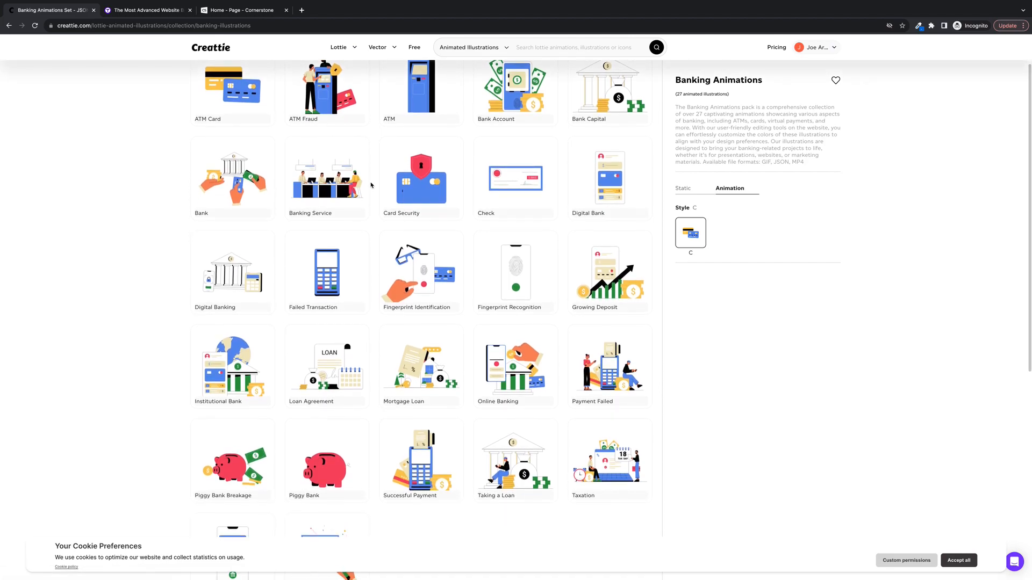
{"action": "scroll", "coordinate": [371, 185], "scroll_direction": "down", "scroll_amount": 2}
{"action": "scroll", "coordinate": [371, 185], "scroll_direction": "up", "scroll_amount": 3}
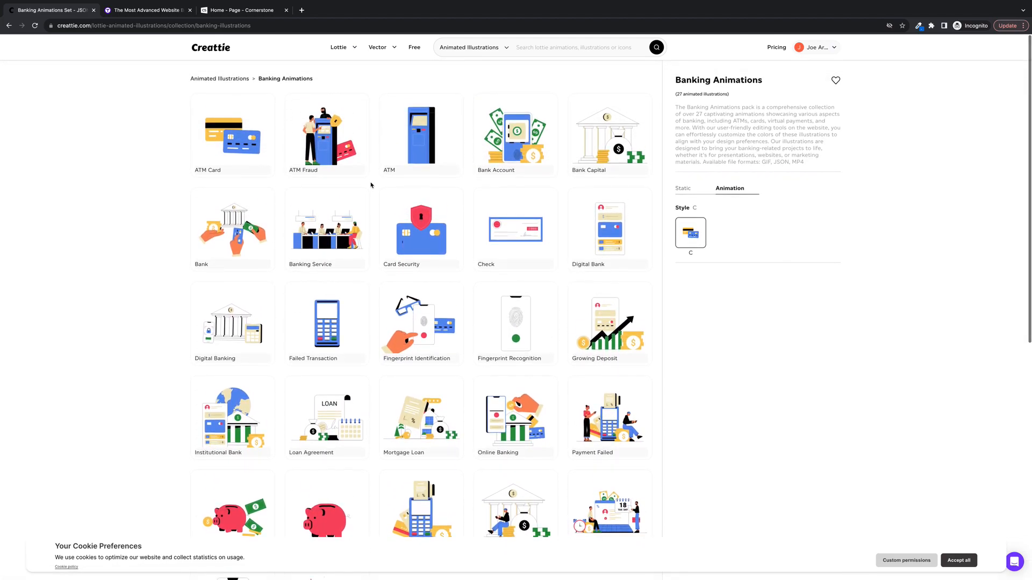
{"action": "scroll", "coordinate": [371, 185], "scroll_direction": "down", "scroll_amount": 2}
{"action": "scroll", "coordinate": [371, 185], "scroll_direction": "up", "scroll_amount": 2}
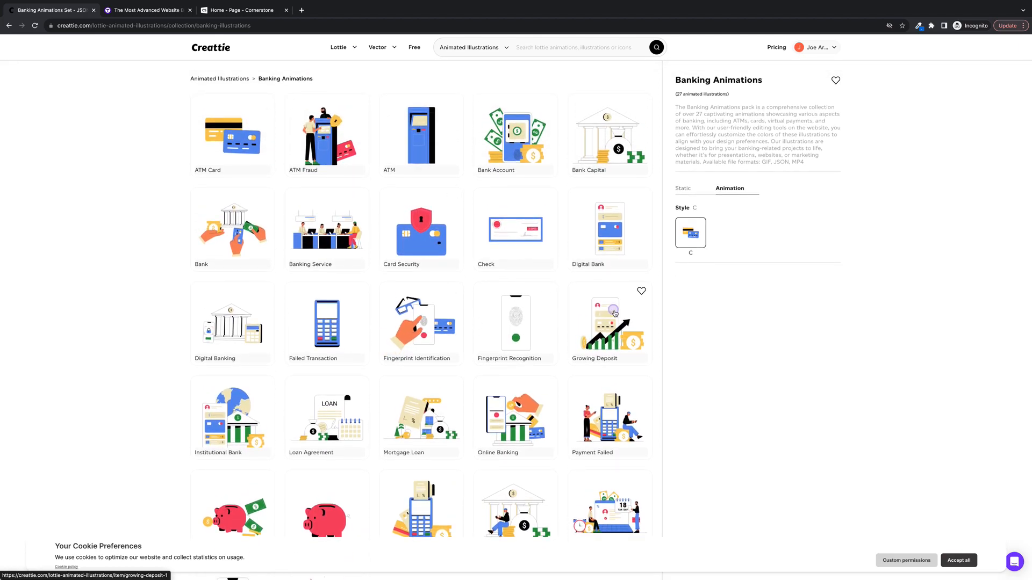
{"action": "left_click", "coordinate": [615, 314]}
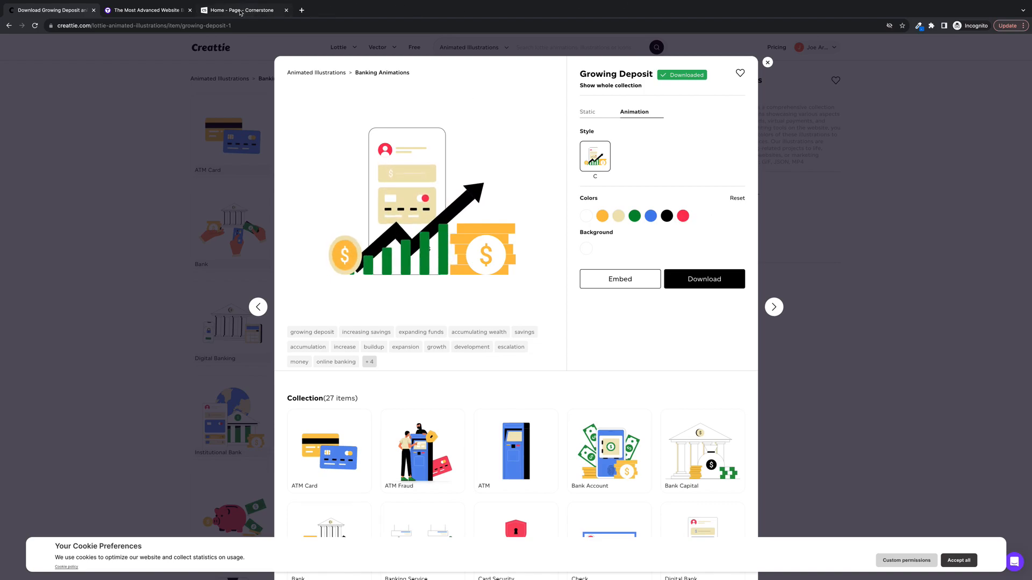
- Open the animation's red color for editing and copy the site's blue hex code 0273e4 from the browser's color picker extension
{"action": "left_click", "coordinate": [240, 13]}
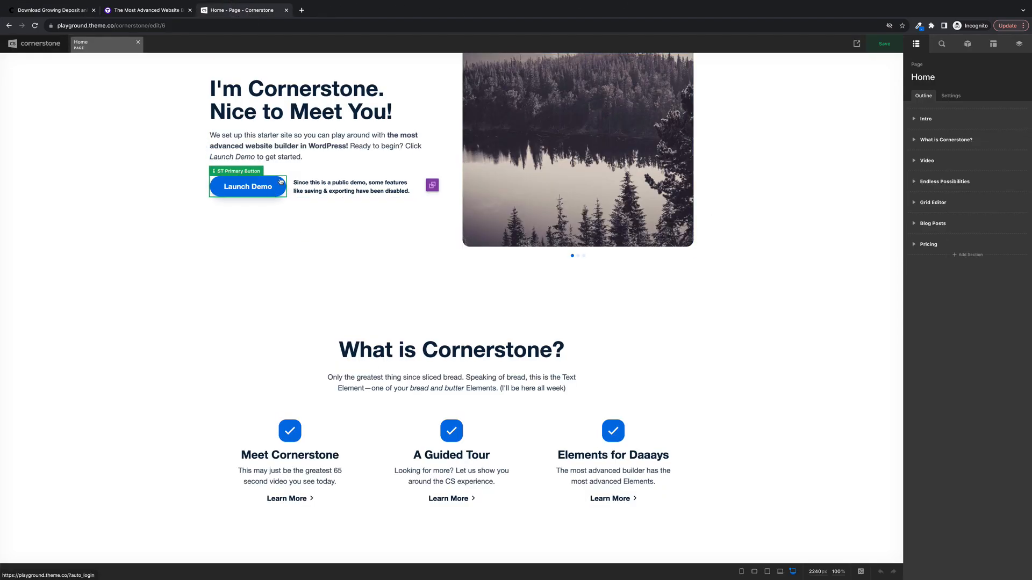
{"action": "left_click", "coordinate": [69, 10]}
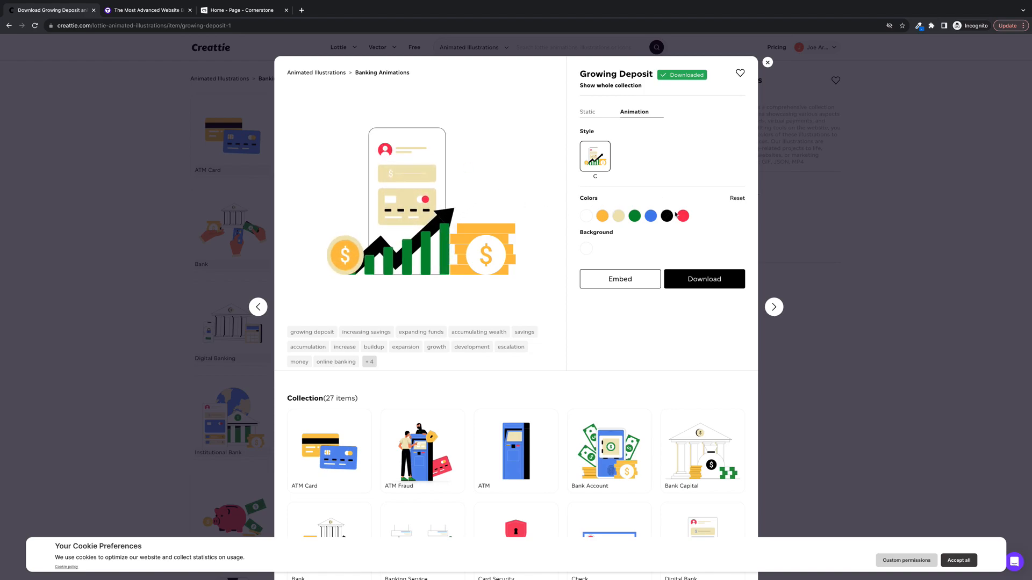
{"action": "left_click", "coordinate": [683, 216]}
{"action": "triple_click", "coordinate": [668, 299]}
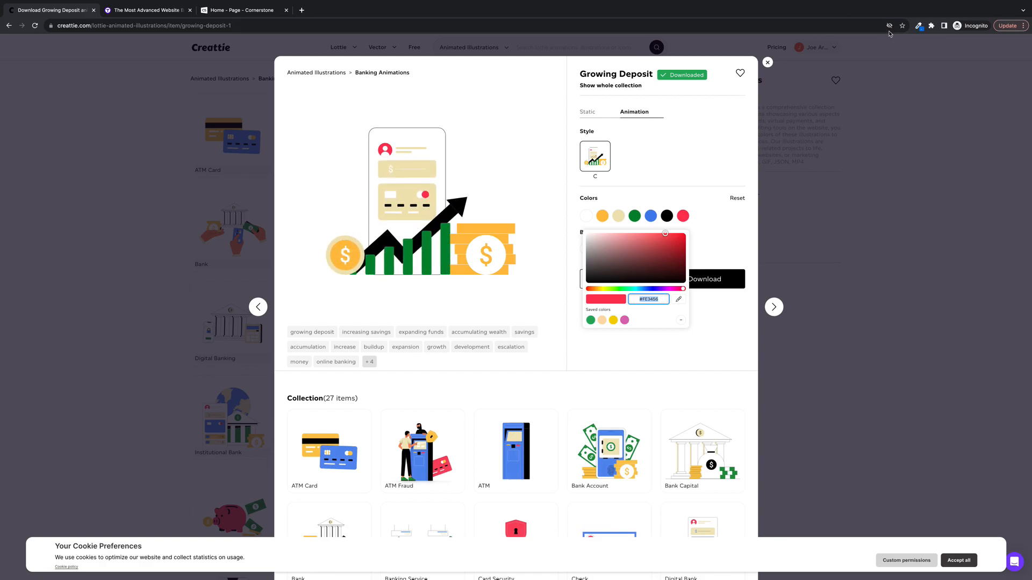
{"action": "left_click", "coordinate": [919, 26]}
{"action": "left_click", "coordinate": [884, 51]}
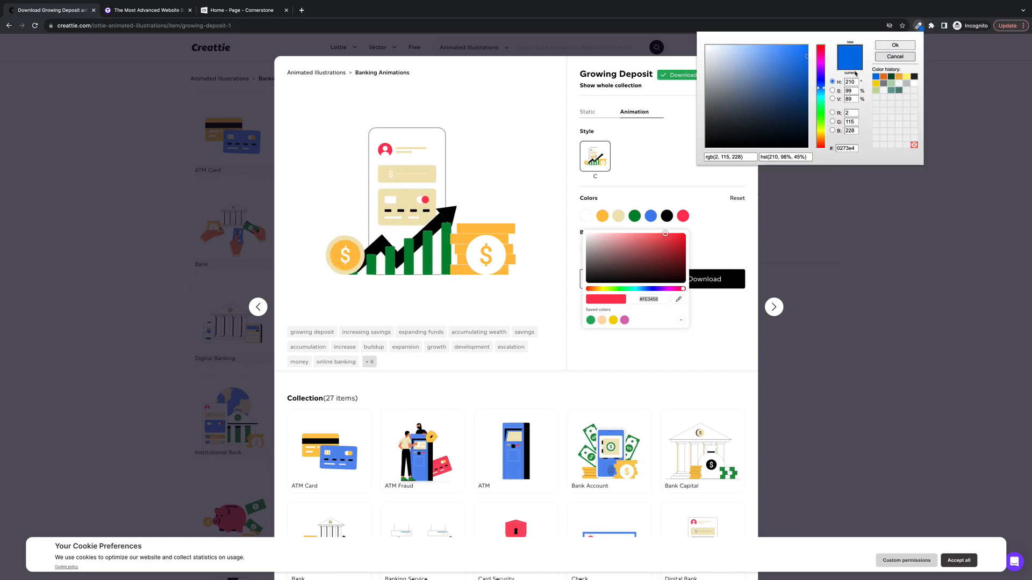
{"action": "double_click", "coordinate": [847, 149]}
{"action": "key", "text": "super+c"}
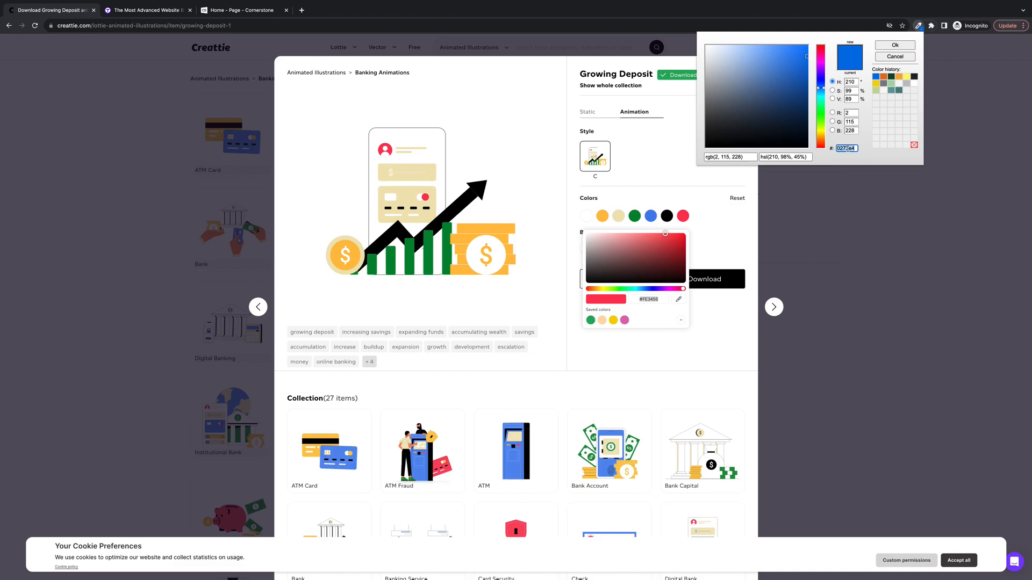
{"action": "left_click", "coordinate": [895, 45]}
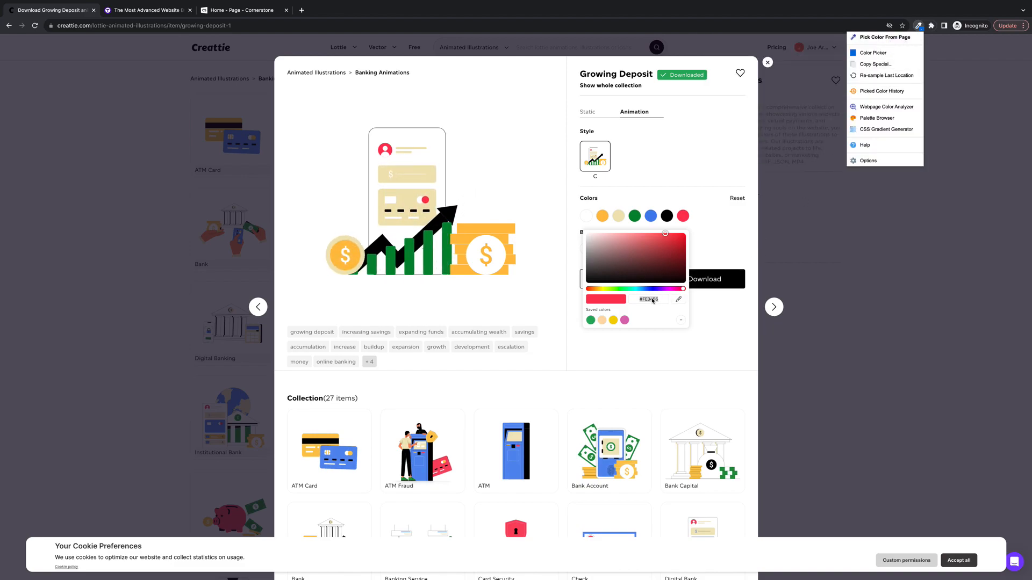
- Replace the red color of the Growing Deposit animation with #0273E4
{"action": "left_click", "coordinate": [652, 300]}
{"action": "key", "text": "super+v"}
{"action": "key", "text": "Return"}
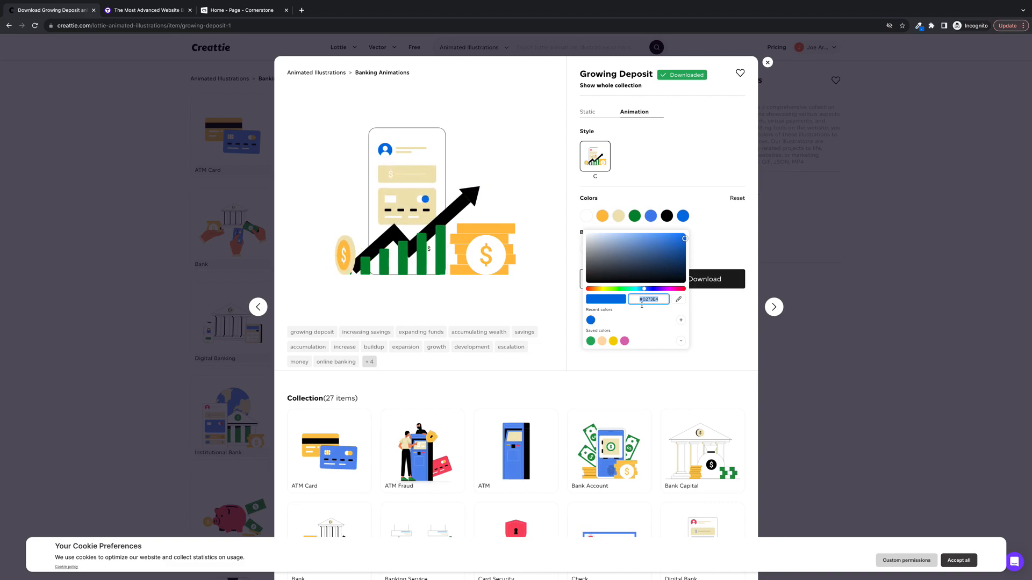
{"action": "left_click", "coordinate": [747, 237]}
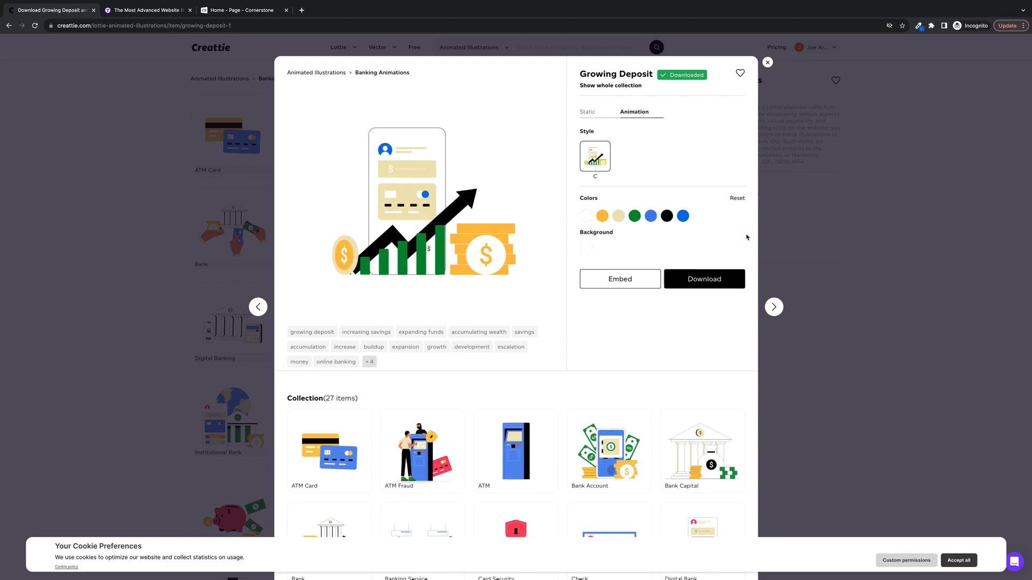
- Download the recolored Growing Deposit animation in JSON format and close the download dialog
{"action": "left_click", "coordinate": [709, 279]}
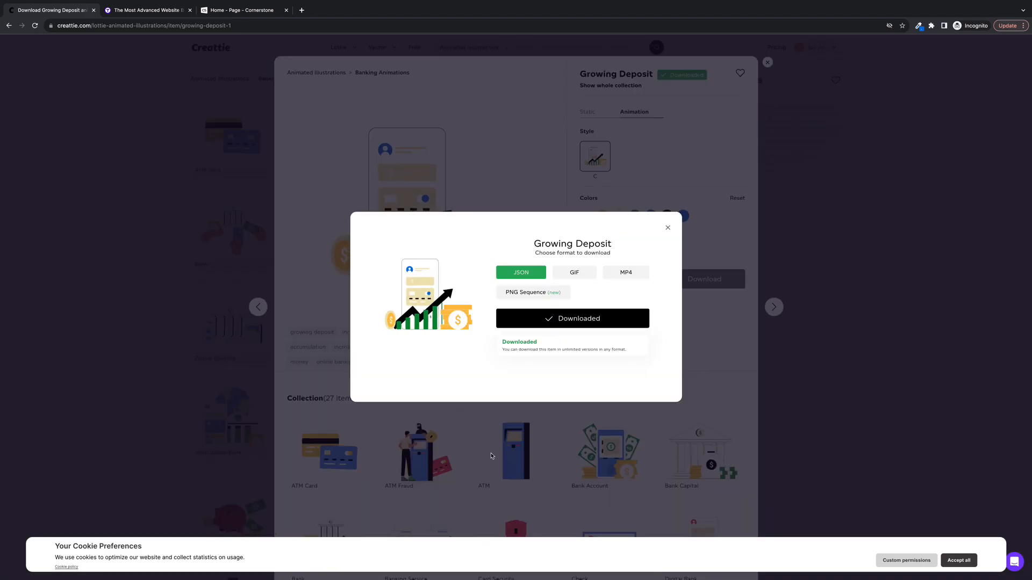
{"action": "left_click", "coordinate": [571, 317]}
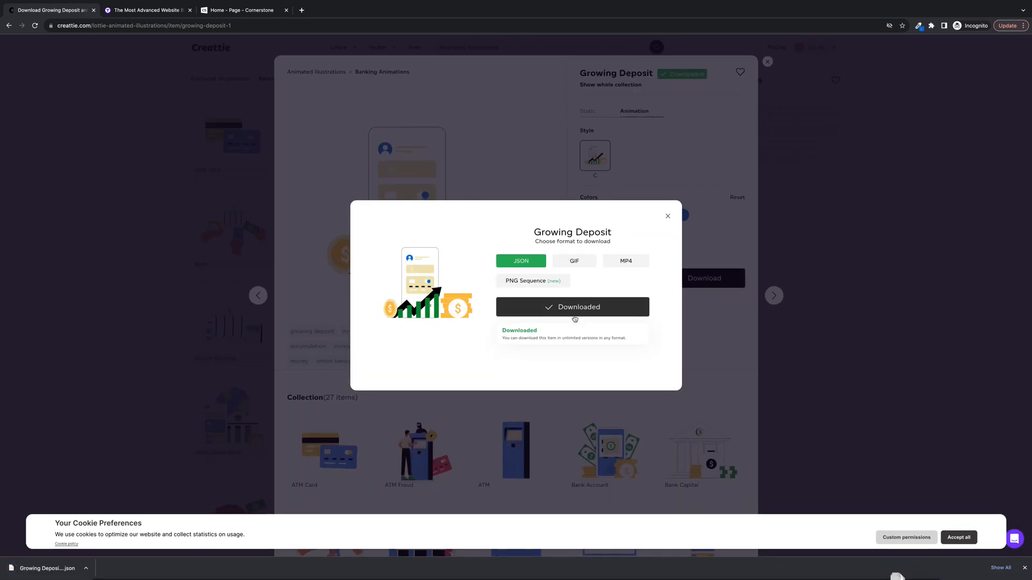
{"action": "mouse_move", "coordinate": [288, 13]}
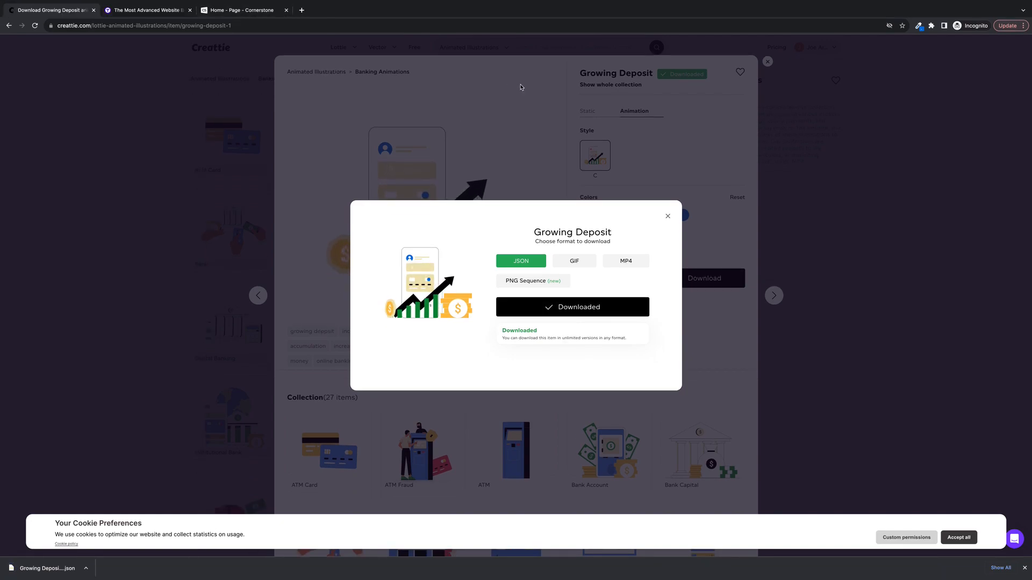
{"action": "left_click", "coordinate": [669, 216]}
- Copy the JSON source URL from the Growing Deposit embed code and close the embed dialog
{"action": "left_click", "coordinate": [641, 278]}
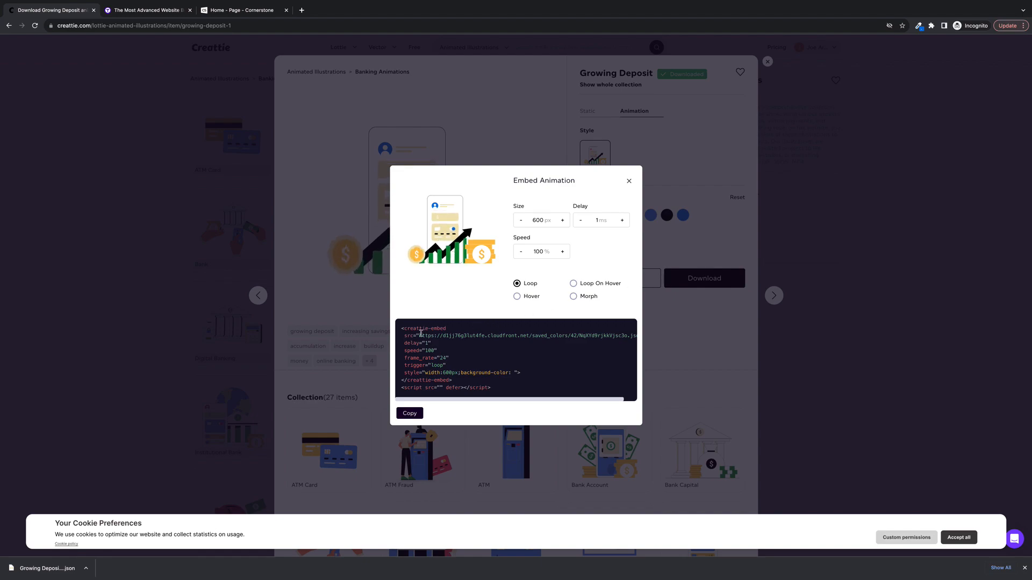
{"action": "left_click_drag", "start_coordinate": [419, 335], "coordinate": [629, 335]}
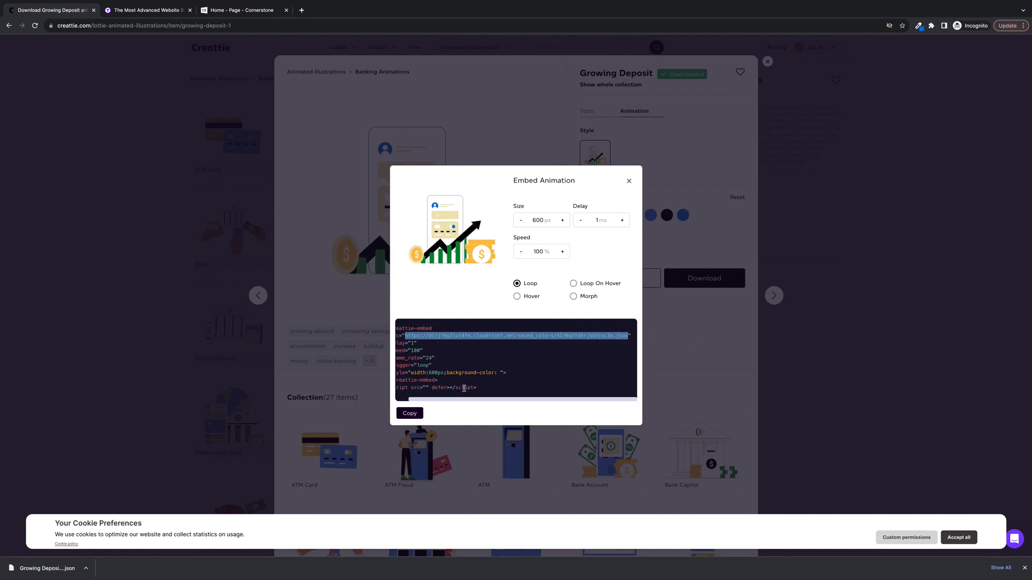
{"action": "left_click_drag", "start_coordinate": [465, 401], "coordinate": [427, 402]}
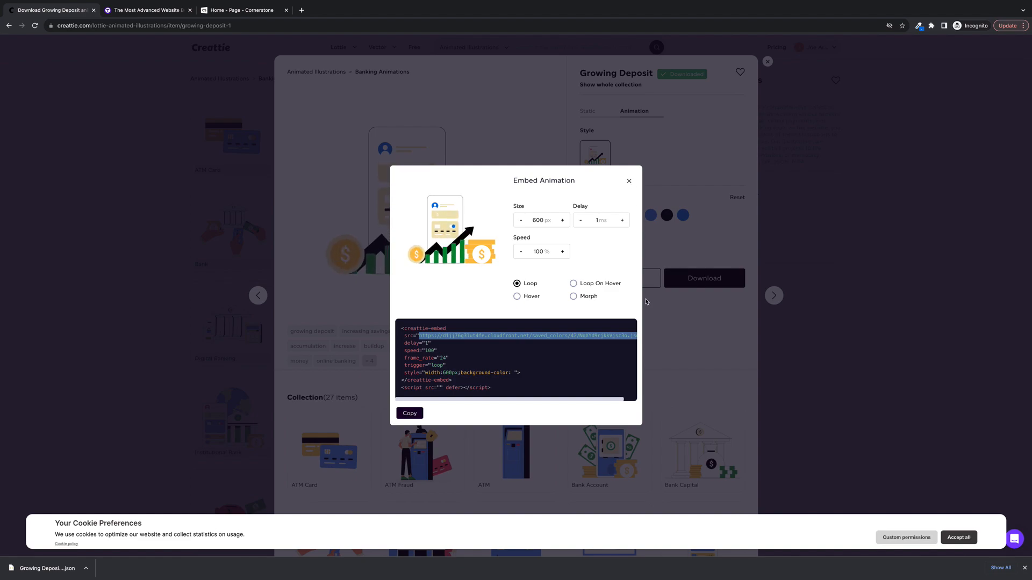
{"action": "left_click", "coordinate": [628, 181]}
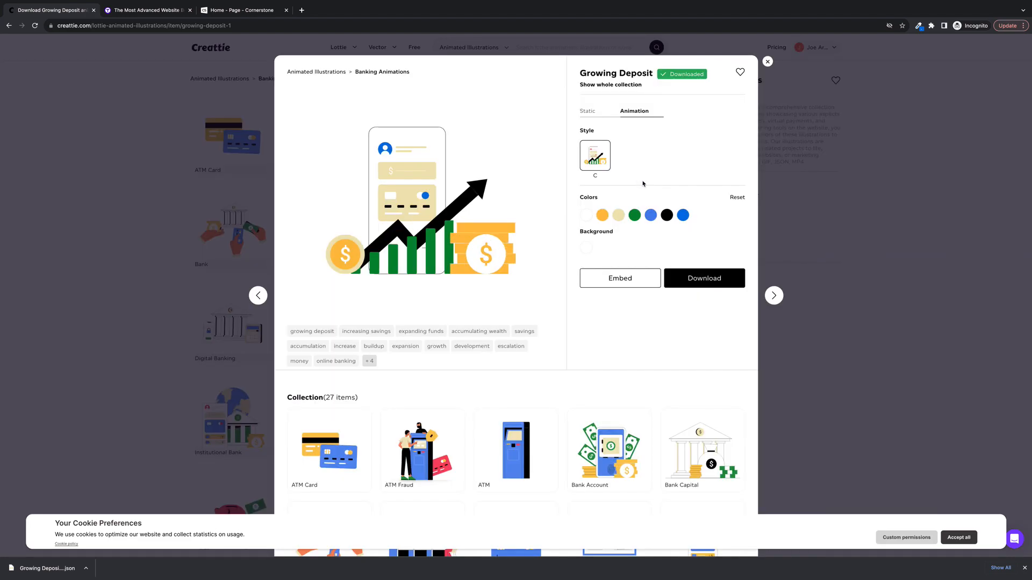
- Switch to the Cornerstone page editor and add a Lottie element above the headline in the "What is Cornerstone?" container
{"action": "left_click", "coordinate": [236, 13]}
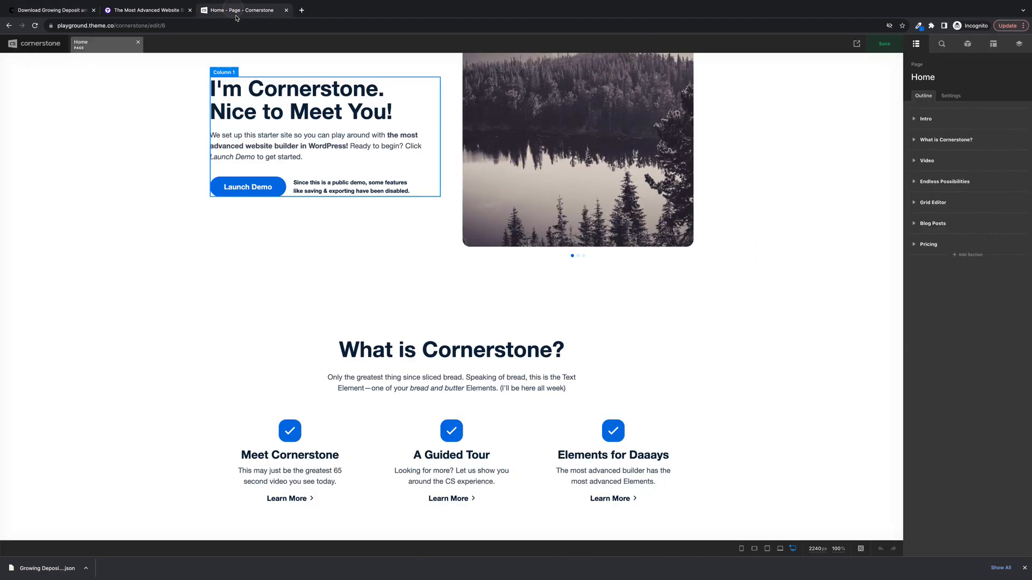
{"action": "scroll", "coordinate": [526, 264], "scroll_direction": "up", "scroll_amount": 2}
{"action": "scroll", "coordinate": [526, 264], "scroll_direction": "down", "scroll_amount": 4}
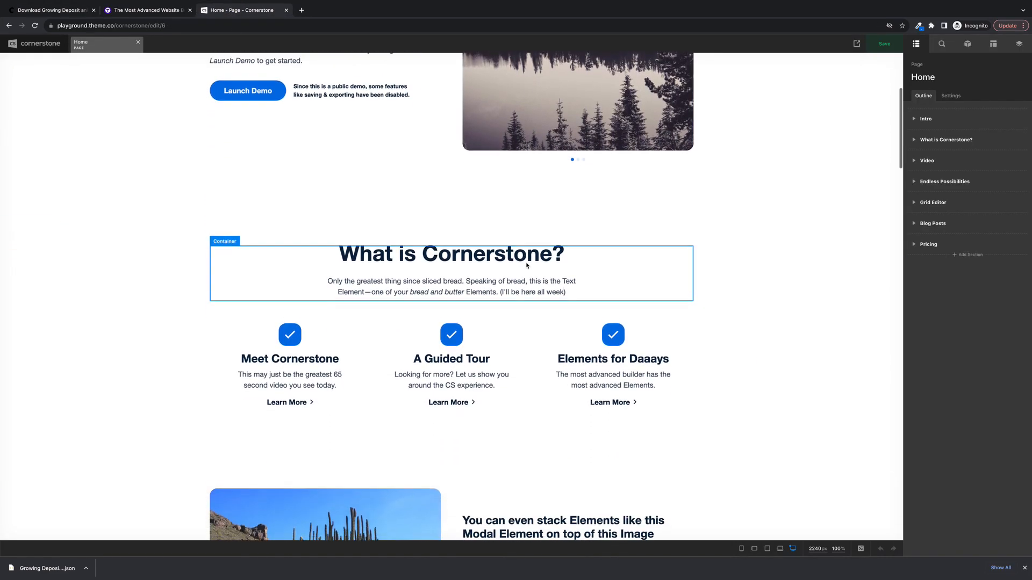
{"action": "scroll", "coordinate": [526, 262], "scroll_direction": "down", "scroll_amount": 1}
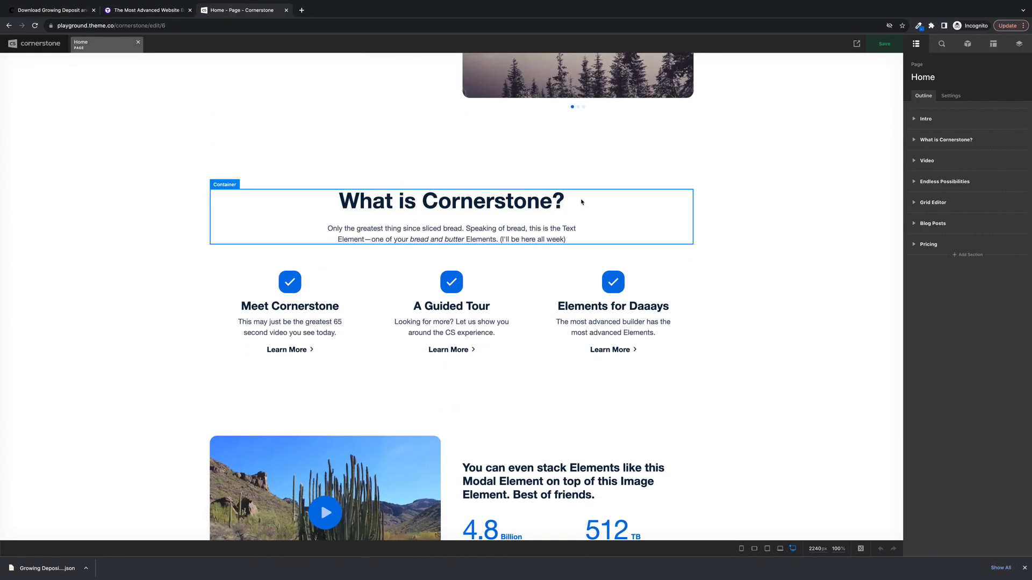
{"action": "left_click", "coordinate": [641, 218]}
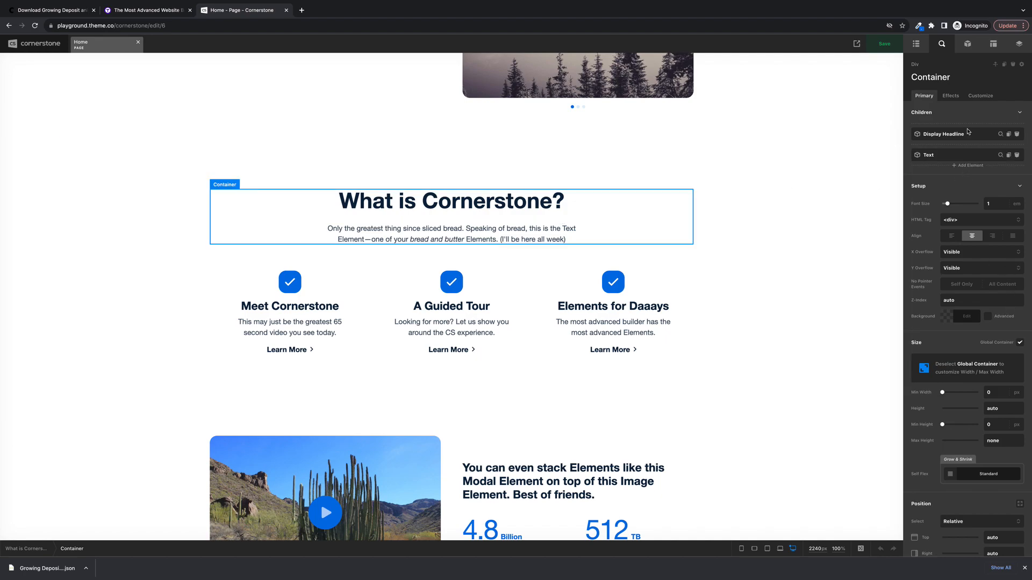
{"action": "left_click", "coordinate": [964, 167]}
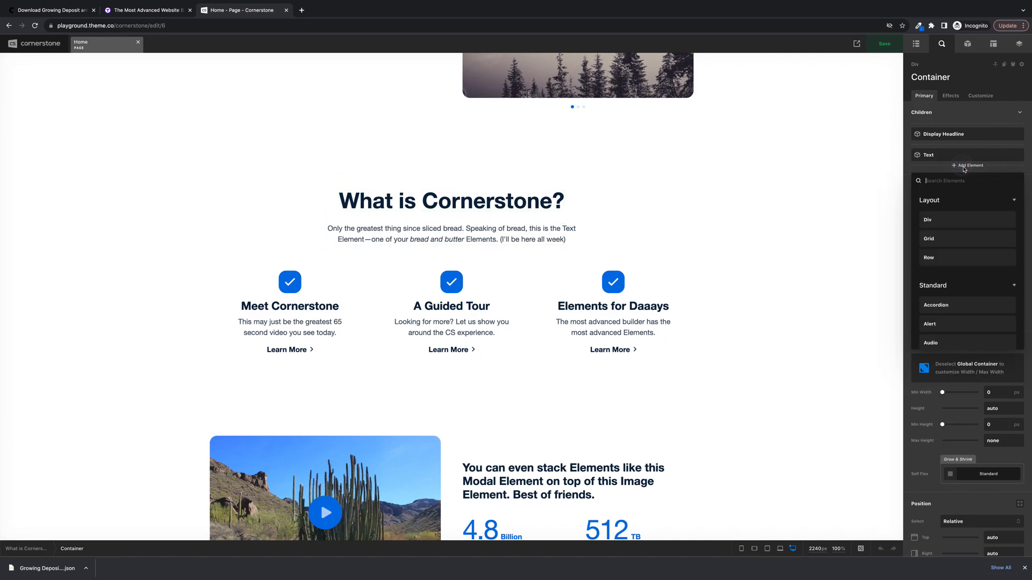
{"action": "scroll", "coordinate": [957, 243], "scroll_direction": "down", "scroll_amount": 5}
{"action": "scroll", "coordinate": [957, 244], "scroll_direction": "down", "scroll_amount": 4}
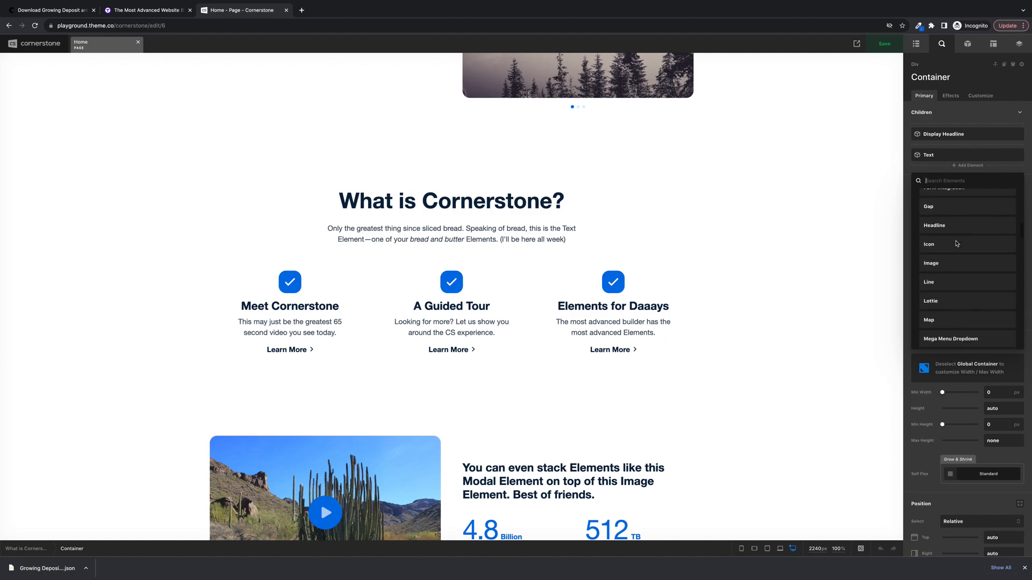
{"action": "left_click", "coordinate": [956, 244]}
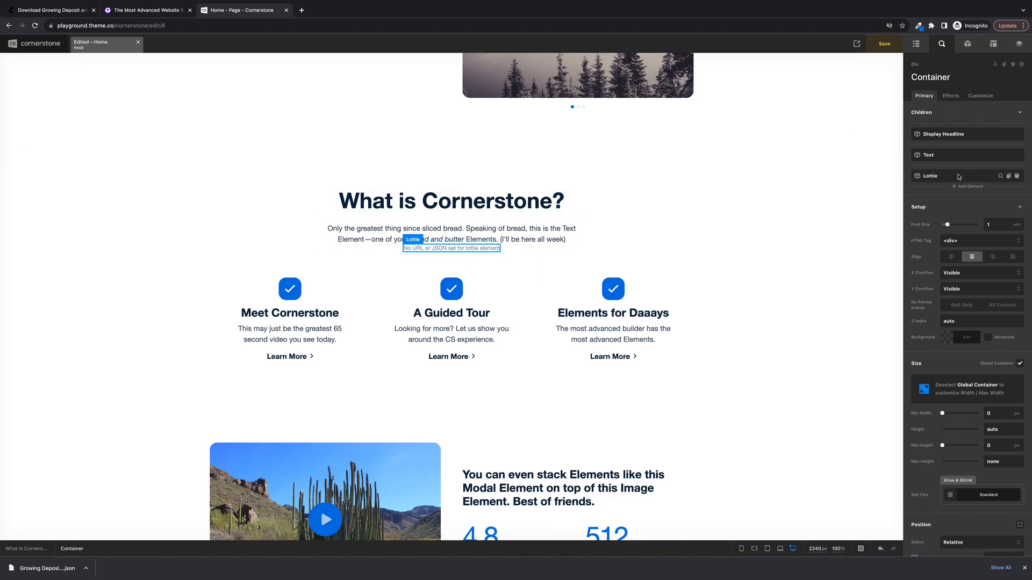
{"action": "left_click_drag", "start_coordinate": [959, 179], "coordinate": [955, 133]}
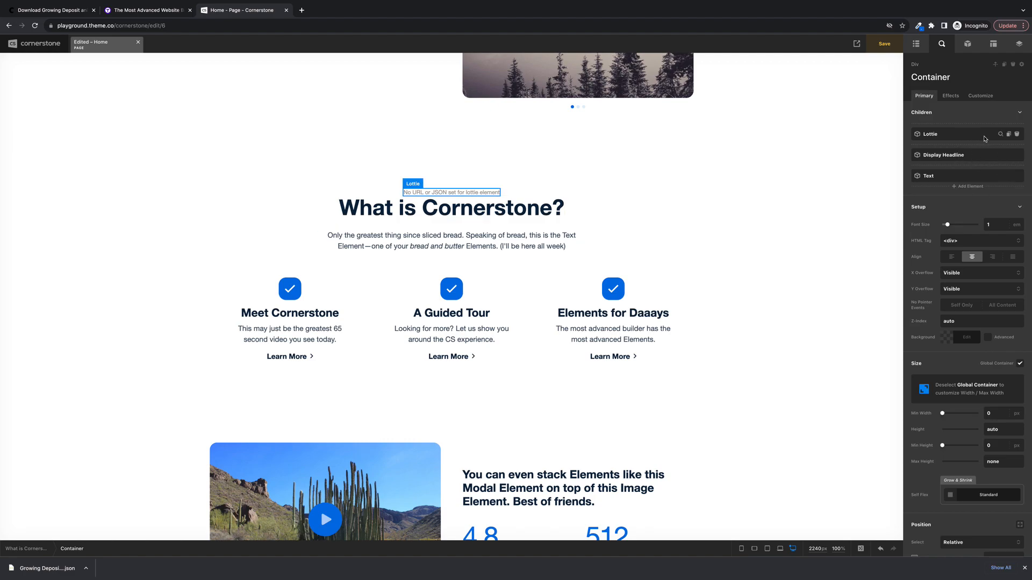
- Keep the Lottie element's renderer as SVG and paste the copied Creattie JSON link as its source URL
{"action": "left_click", "coordinate": [1001, 134]}
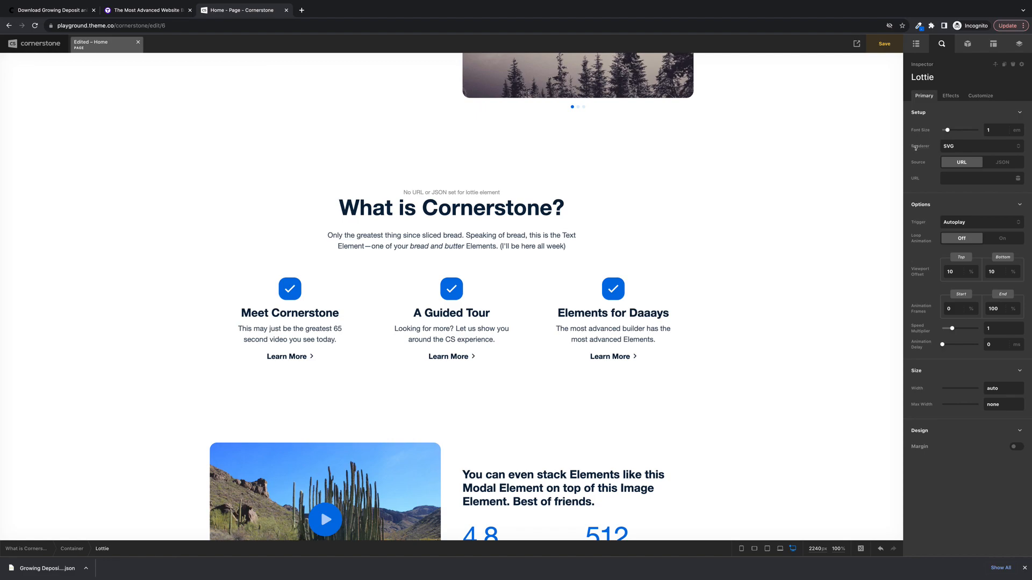
{"action": "left_click", "coordinate": [1018, 147]}
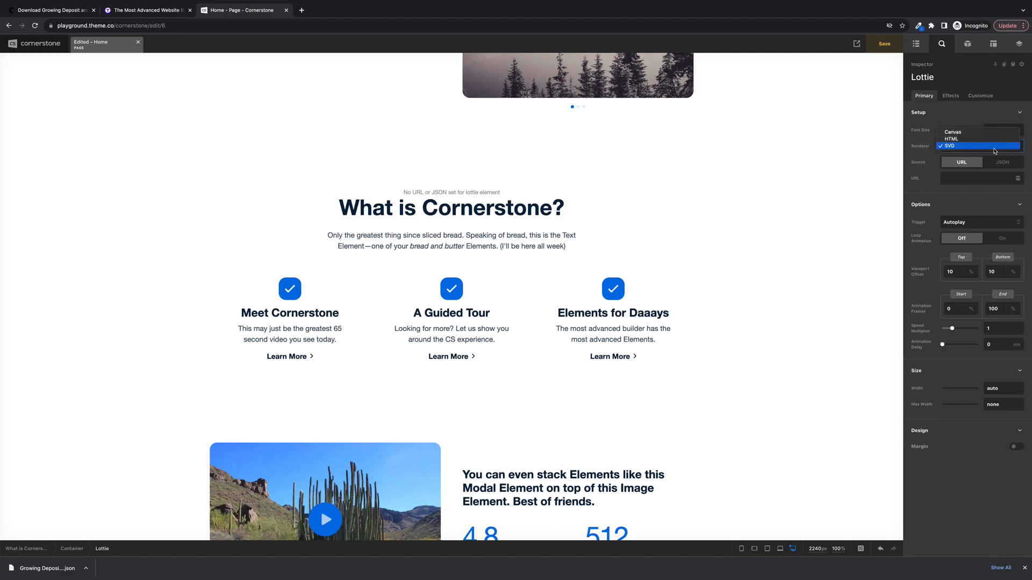
{"action": "left_click", "coordinate": [995, 151]}
{"action": "left_click", "coordinate": [962, 178]}
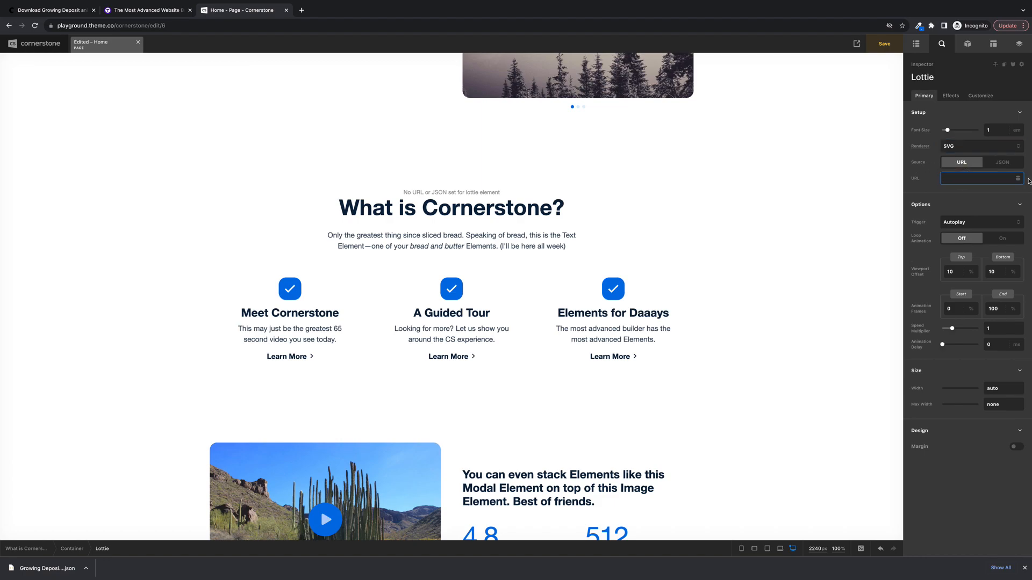
{"action": "key", "text": "ctrl+v"}
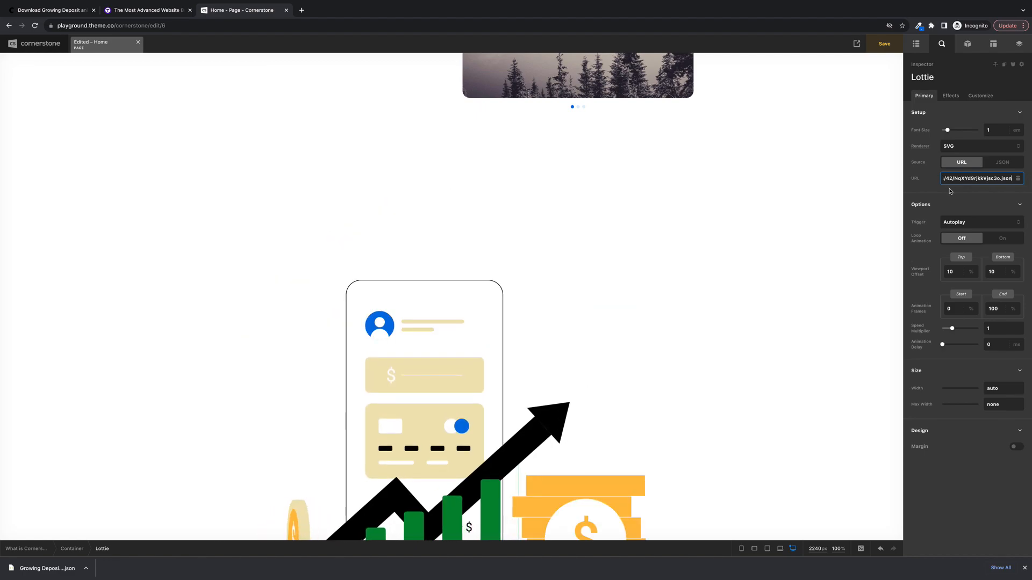
{"action": "scroll", "coordinate": [755, 228], "scroll_direction": "down", "scroll_amount": 6}
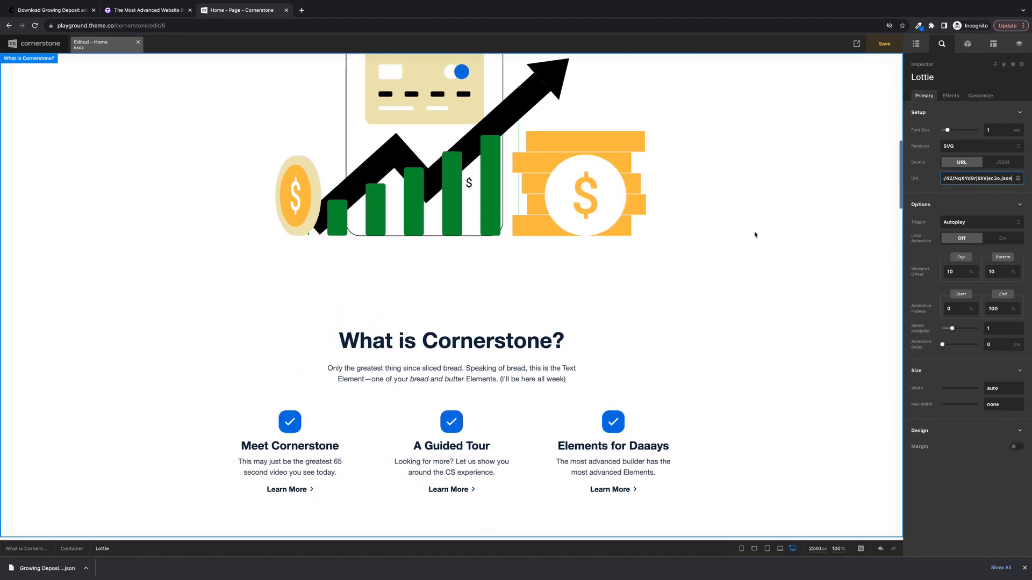
{"action": "scroll", "coordinate": [755, 235], "scroll_direction": "up", "scroll_amount": 3}
{"action": "scroll", "coordinate": [755, 235], "scroll_direction": "up", "scroll_amount": 1}
{"action": "scroll", "coordinate": [755, 235], "scroll_direction": "down", "scroll_amount": 1}
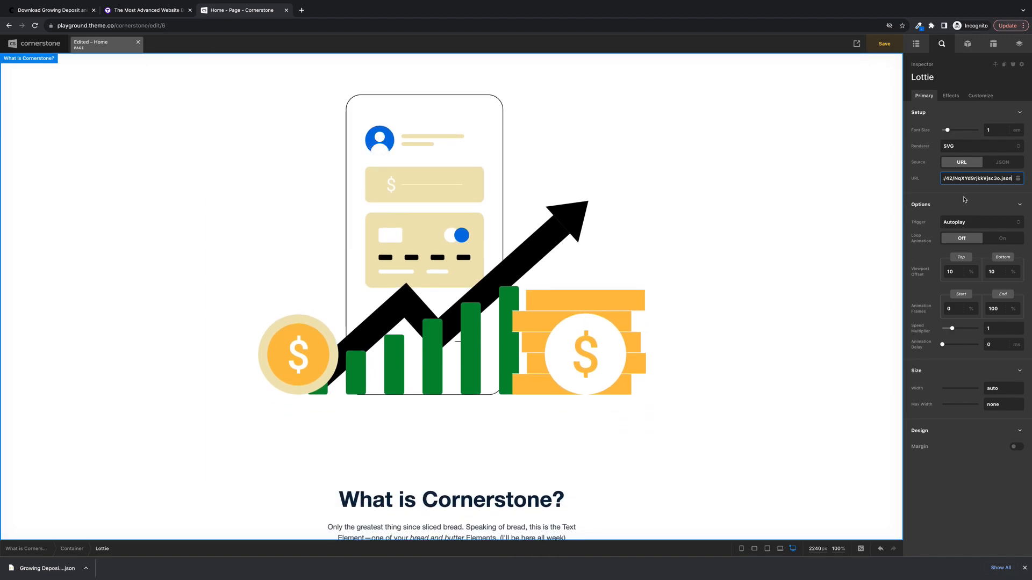
{"action": "left_click", "coordinate": [1017, 179]}
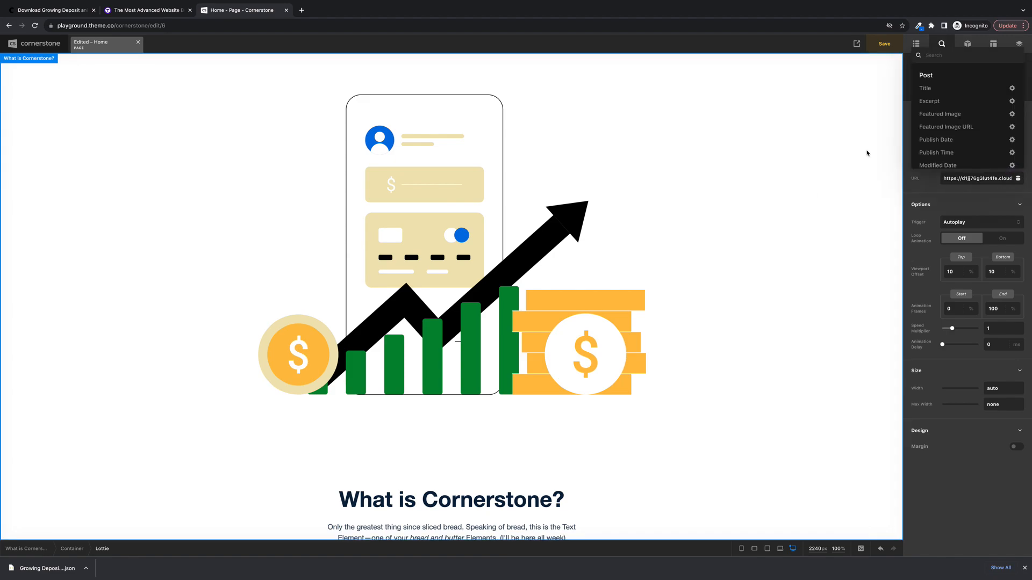
{"action": "left_click", "coordinate": [942, 197]}
{"action": "left_click", "coordinate": [1018, 180]}
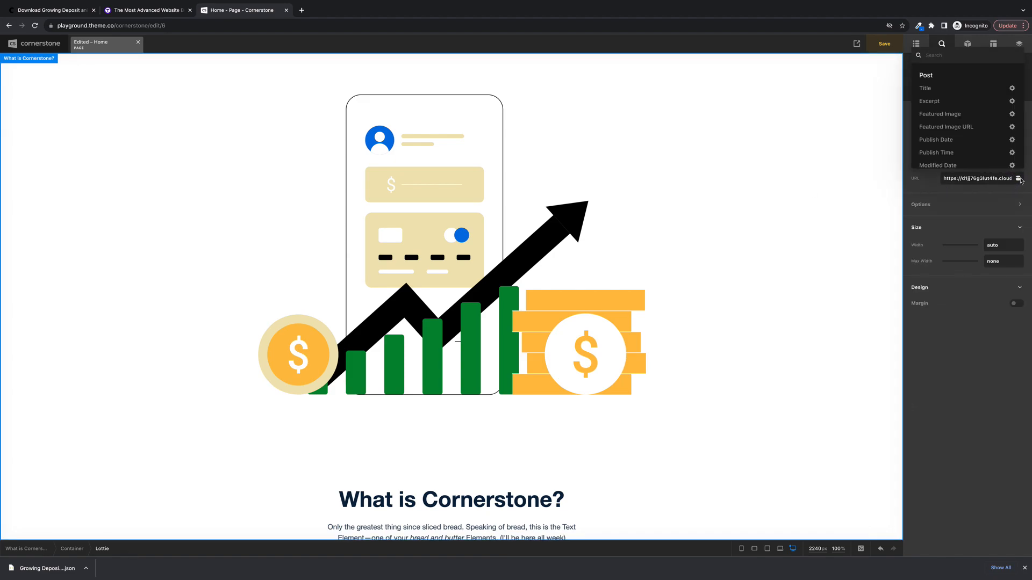
{"action": "left_click", "coordinate": [932, 191]}
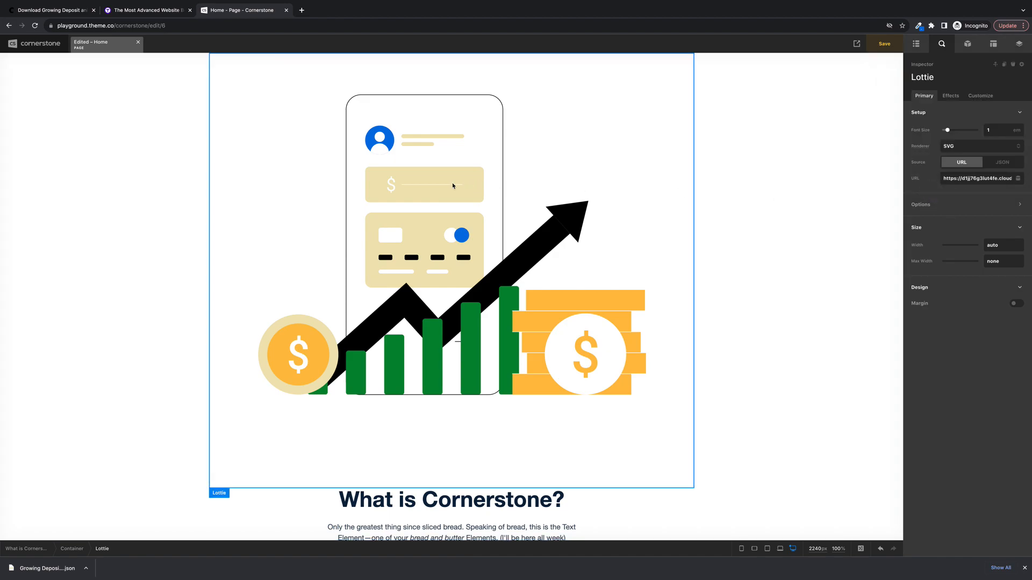
- Delete the URL-based Lottie element from the "What is Cornerstone?" container
{"action": "right_click", "coordinate": [454, 185]}
{"action": "left_click", "coordinate": [525, 229]}
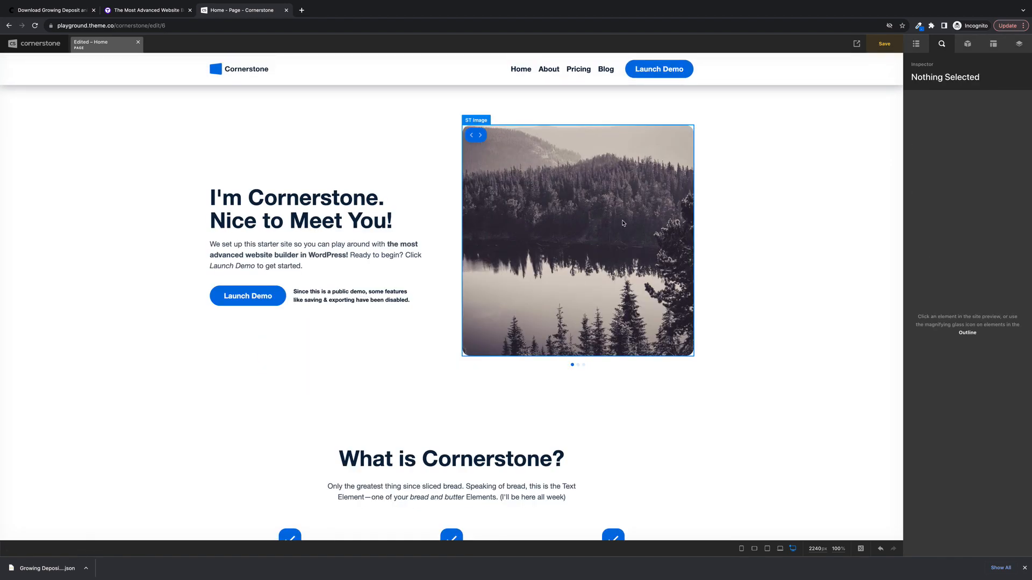
{"action": "scroll", "coordinate": [622, 223], "scroll_direction": "down", "scroll_amount": 4}
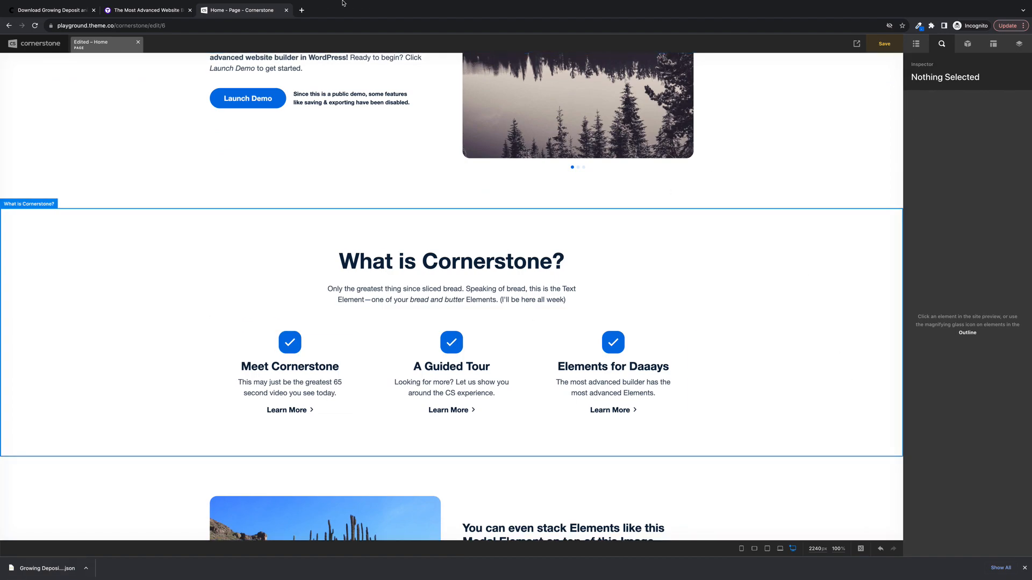
- Open the downloaded Growing Deposit JSON file in a new browser tab and copy its entire code
{"action": "left_click", "coordinate": [302, 9]}
{"action": "left_click_drag", "start_coordinate": [43, 568], "coordinate": [244, 323]}
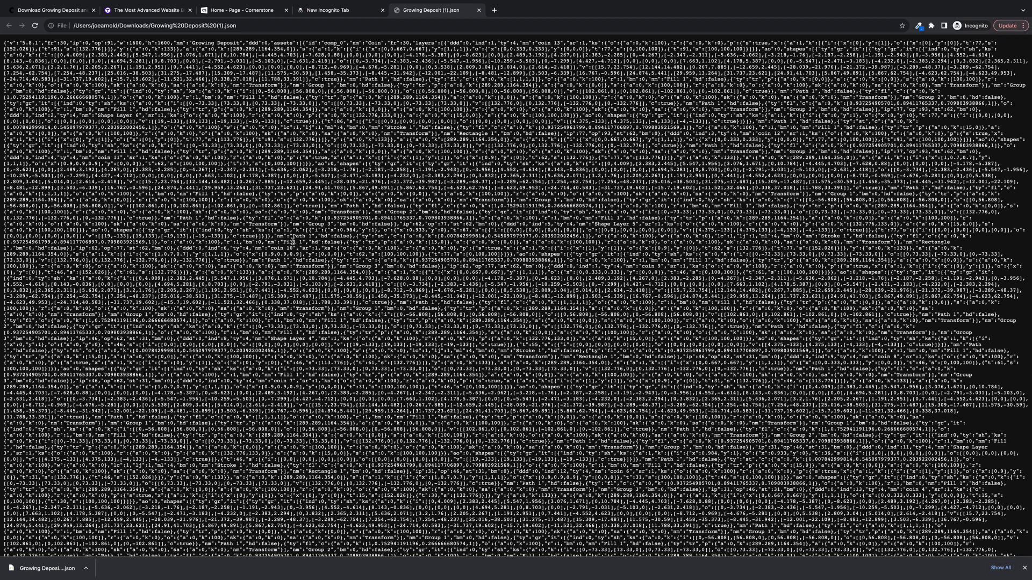
{"action": "key", "text": "super+a"}
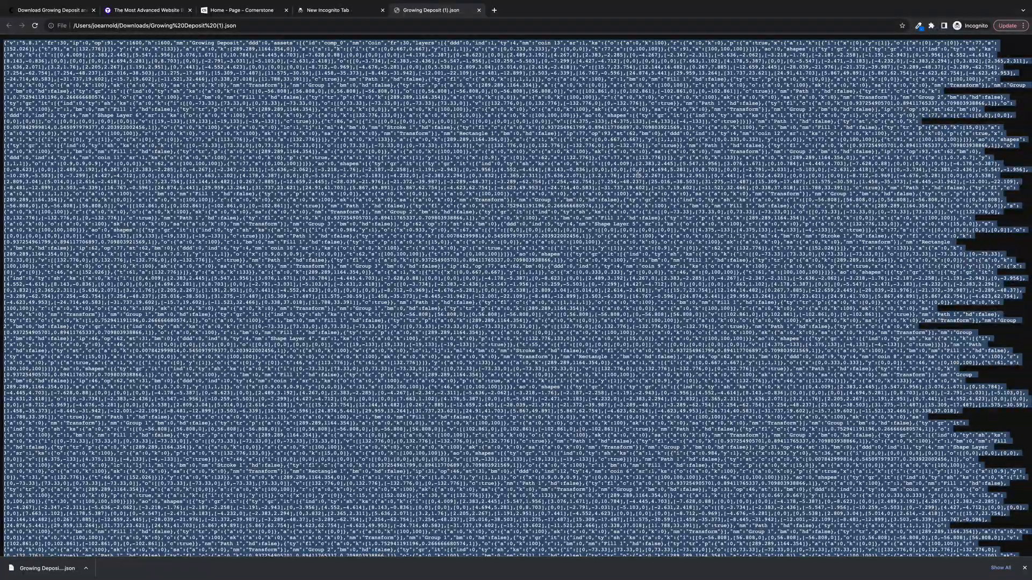
{"action": "scroll", "coordinate": [636, 176], "scroll_direction": "down", "scroll_amount": 20}
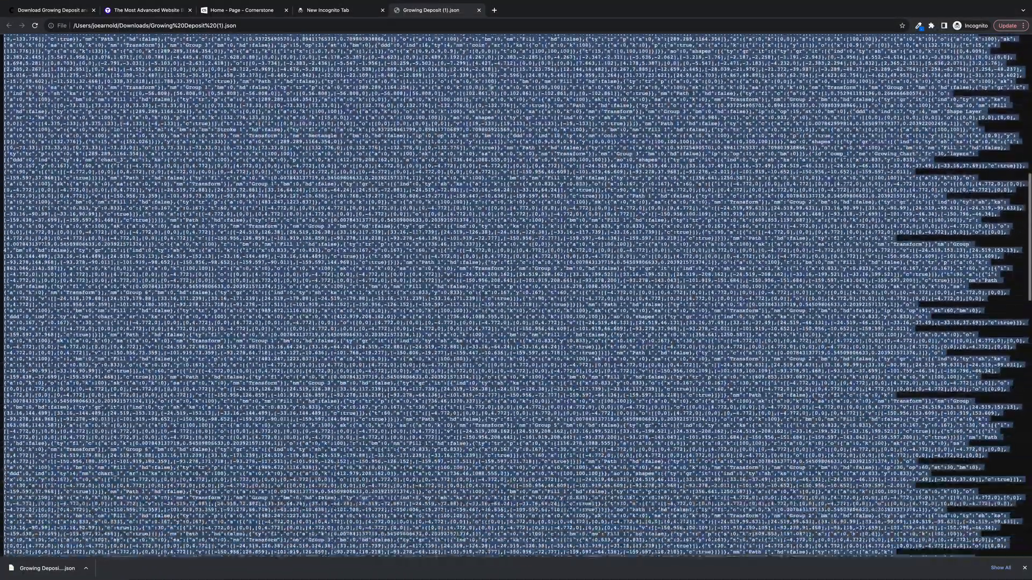
{"action": "scroll", "coordinate": [516, 296], "scroll_direction": "up", "scroll_amount": 20}
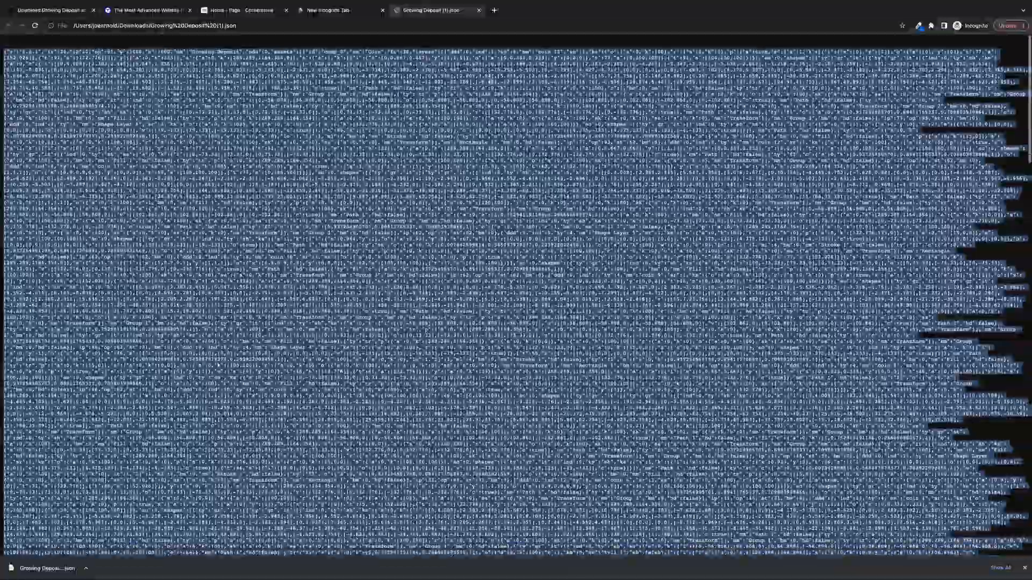
{"action": "scroll", "coordinate": [281, 37], "scroll_direction": "up", "scroll_amount": 20}
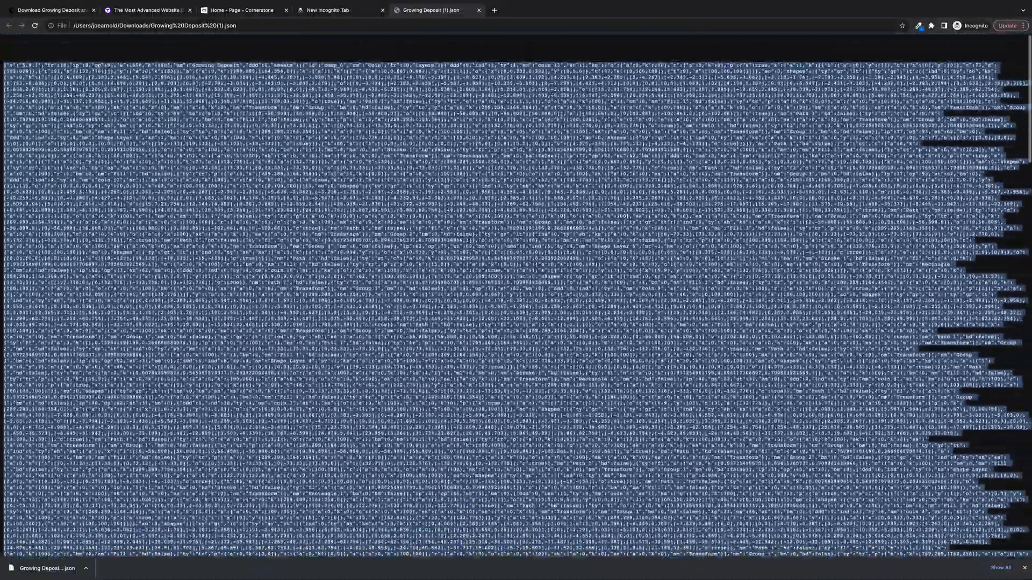
{"action": "scroll", "coordinate": [516, 297], "scroll_direction": "up", "scroll_amount": 10}
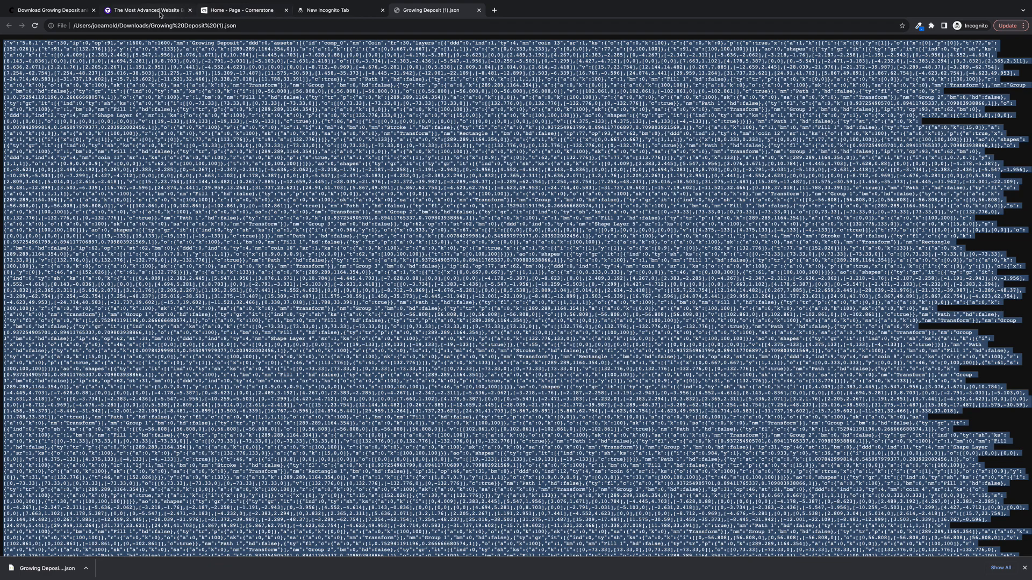
- Return to the Cornerstone page and add a new Lottie element above the headline in the "What is Cornerstone?" container
{"action": "left_click", "coordinate": [232, 10]}
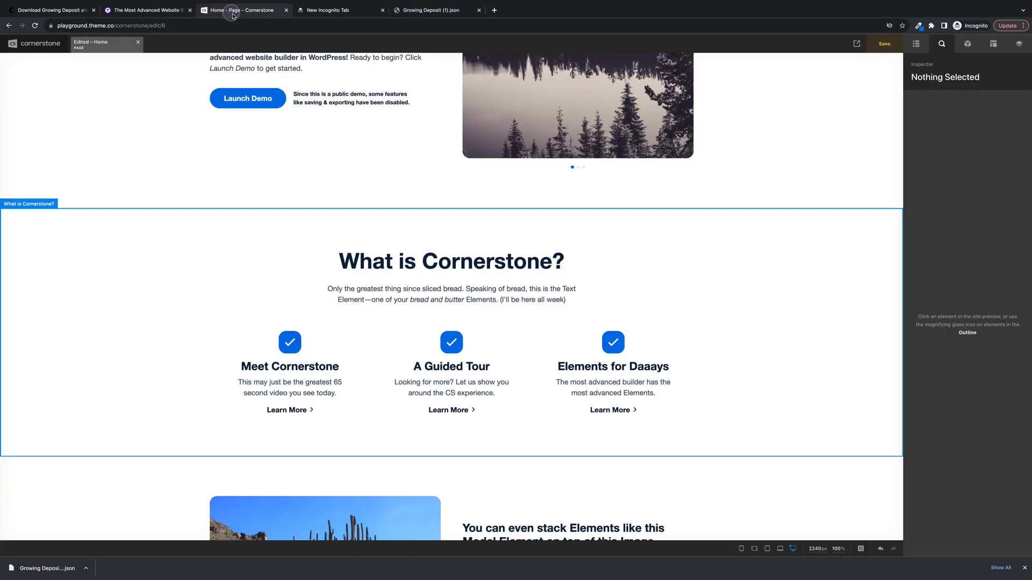
{"action": "left_click", "coordinate": [602, 277]}
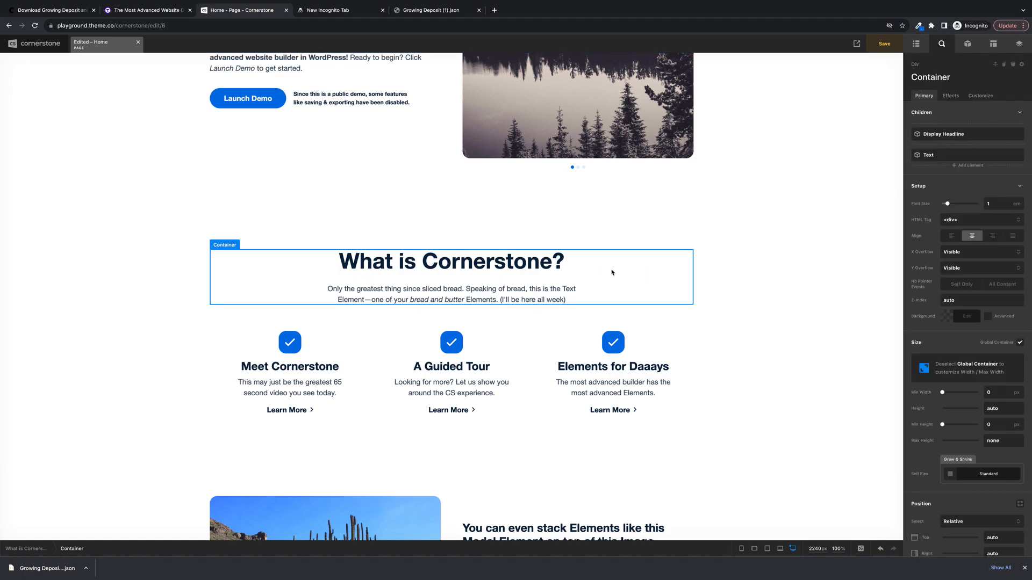
{"action": "left_click", "coordinate": [965, 167]}
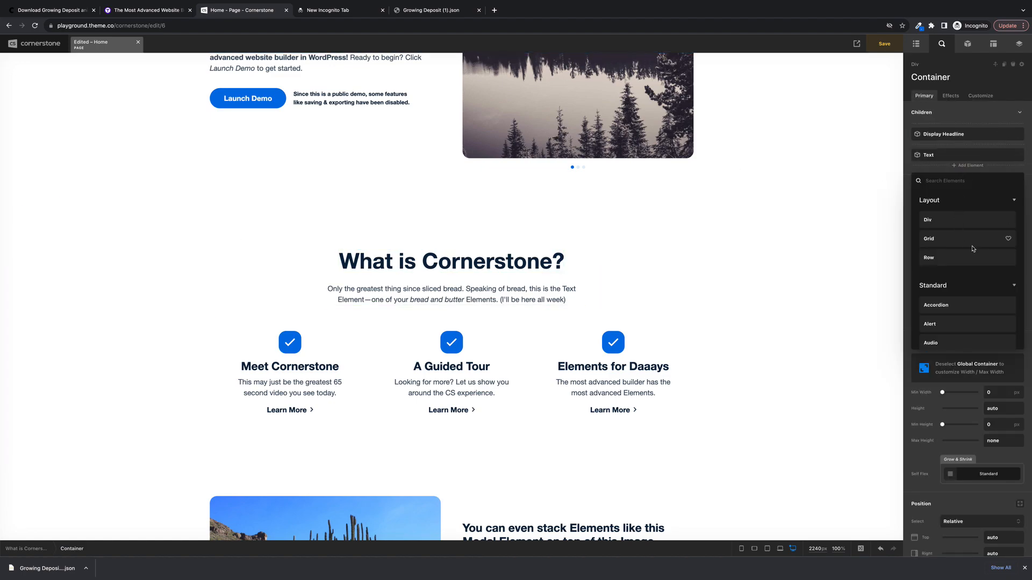
{"action": "scroll", "coordinate": [972, 249], "scroll_direction": "down", "scroll_amount": 5}
{"action": "scroll", "coordinate": [968, 269], "scroll_direction": "up", "scroll_amount": 2}
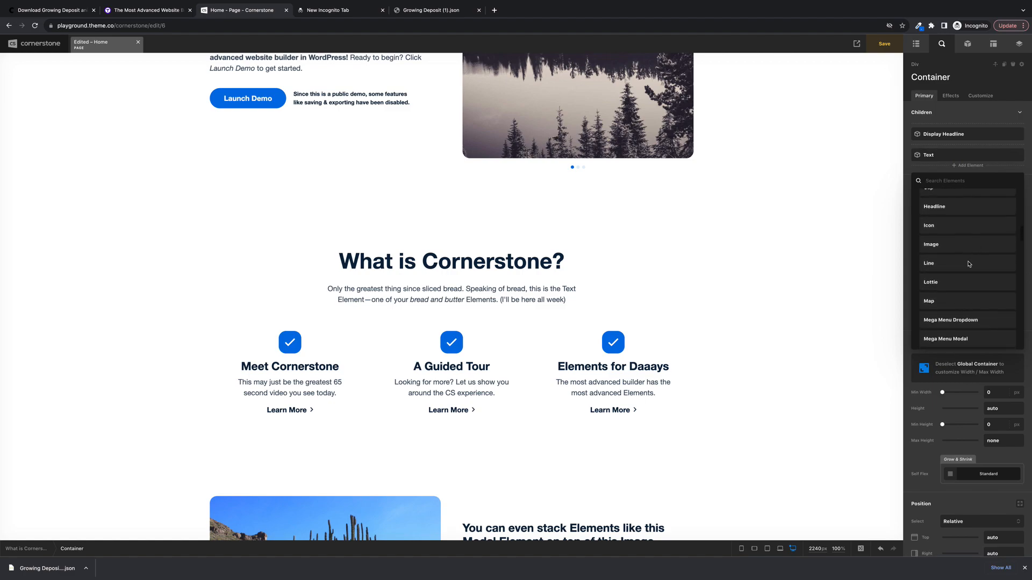
{"action": "left_click", "coordinate": [952, 279]}
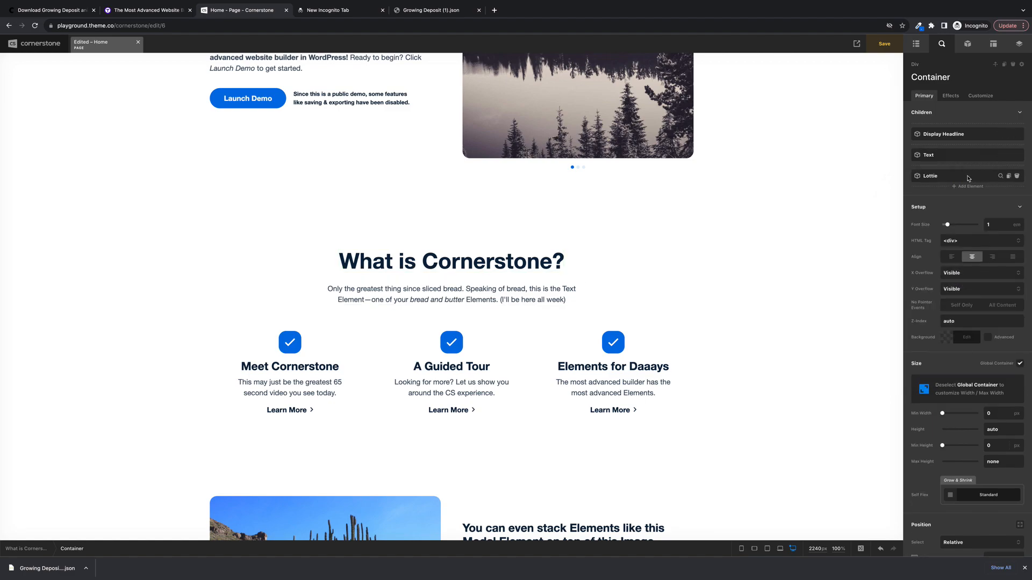
{"action": "left_click_drag", "start_coordinate": [968, 177], "coordinate": [967, 133]}
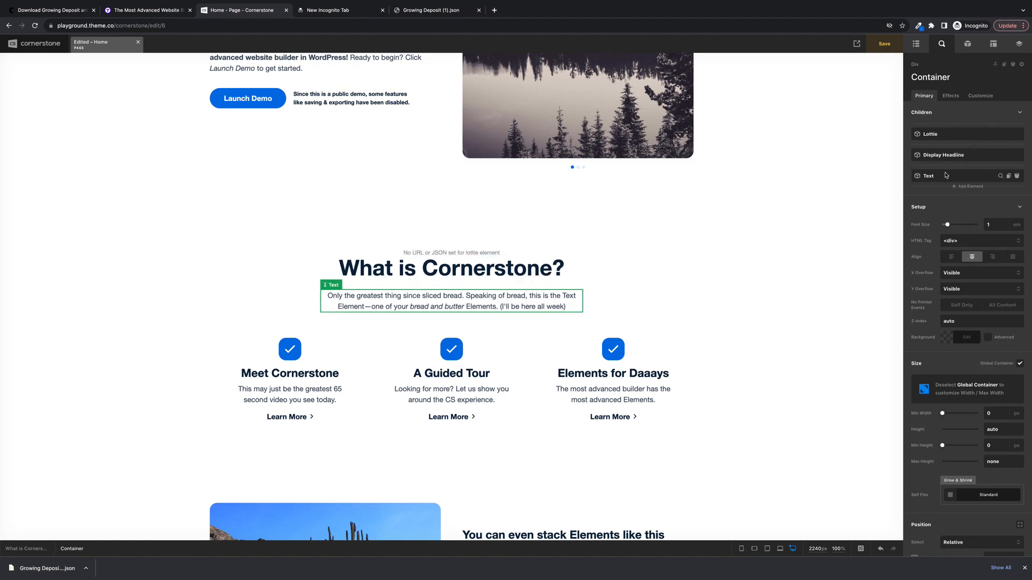
- Set the new Lottie element's source to JSON, paste the copied animation code, and close the code editor
{"action": "left_click", "coordinate": [999, 135]}
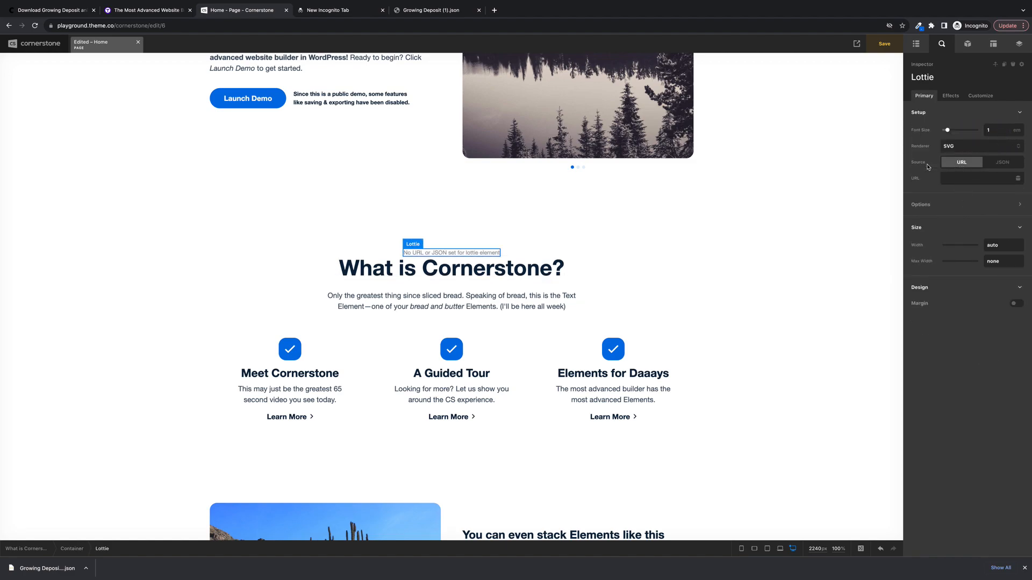
{"action": "left_click", "coordinate": [1006, 162]}
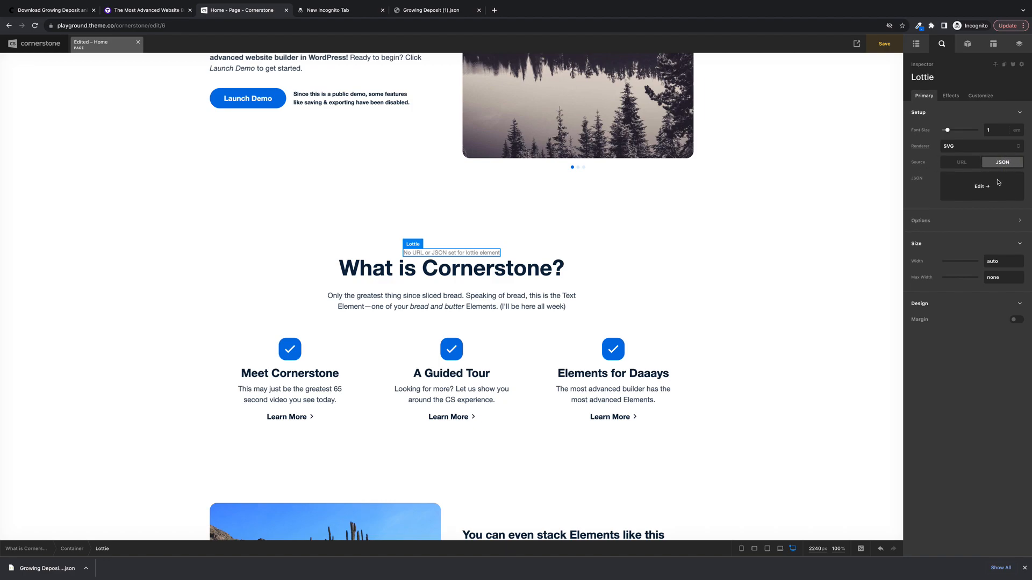
{"action": "left_click", "coordinate": [979, 187]}
{"action": "key", "text": "ctrl+v"}
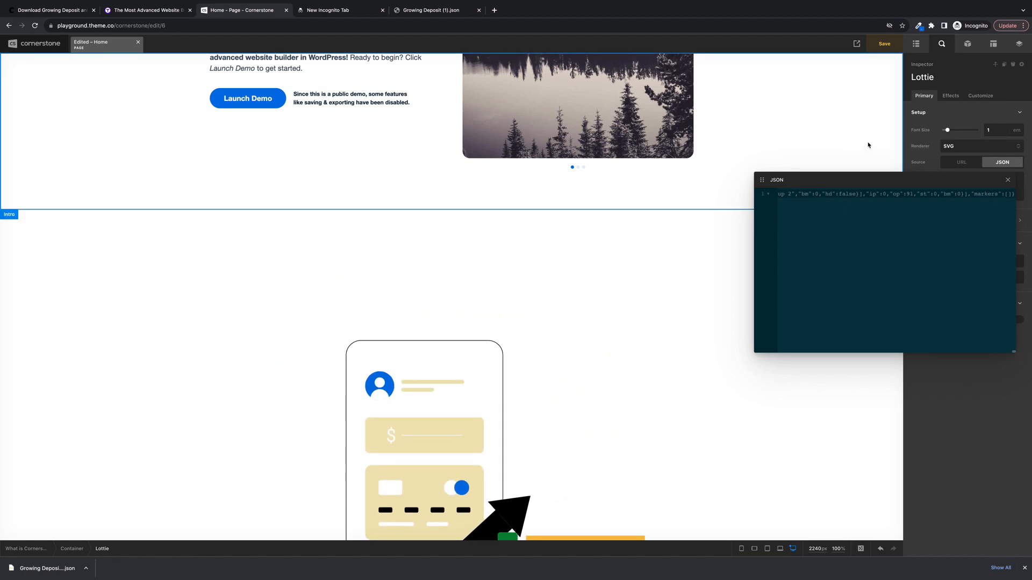
{"action": "left_click", "coordinate": [1008, 181]}
{"action": "scroll", "coordinate": [868, 190], "scroll_direction": "down", "scroll_amount": 3}
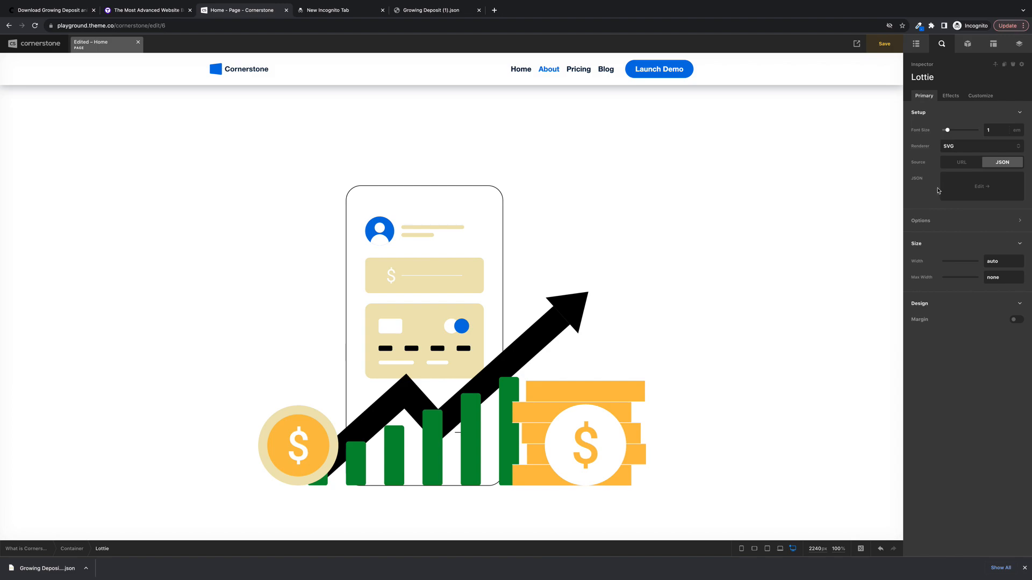
- Set the Lottie element's trigger to Hover, turn on loop animation, and preview the animation on the page
{"action": "left_click", "coordinate": [1020, 221]}
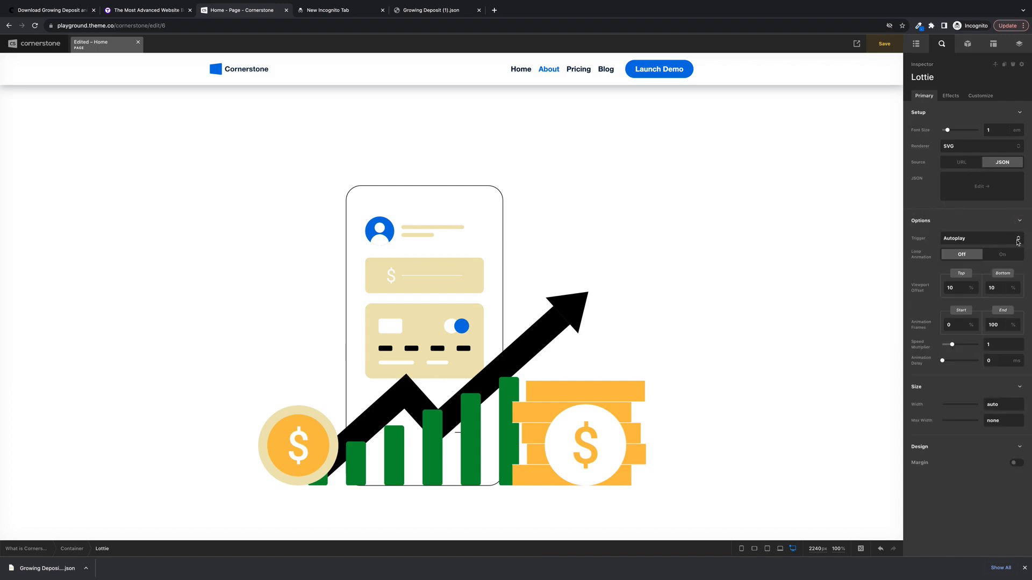
{"action": "left_click", "coordinate": [1018, 240]}
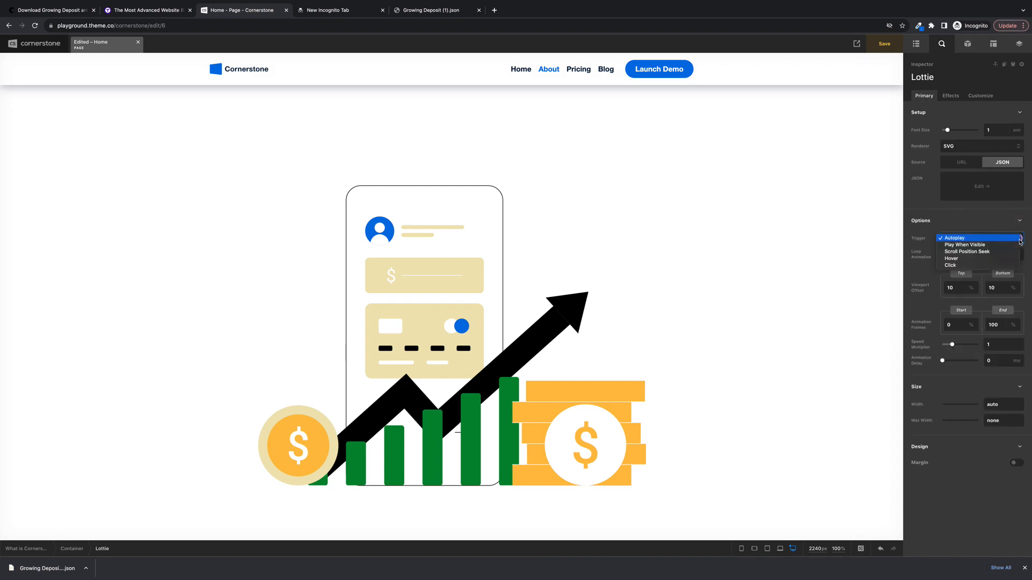
{"action": "left_click", "coordinate": [989, 258]}
{"action": "left_click", "coordinate": [1002, 256]}
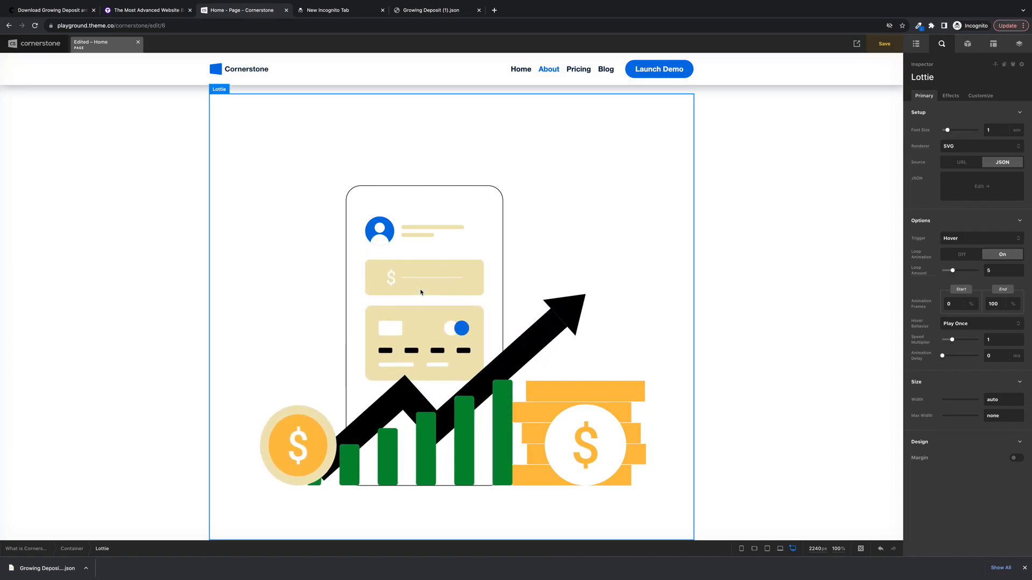
{"action": "left_click", "coordinate": [1018, 242]}
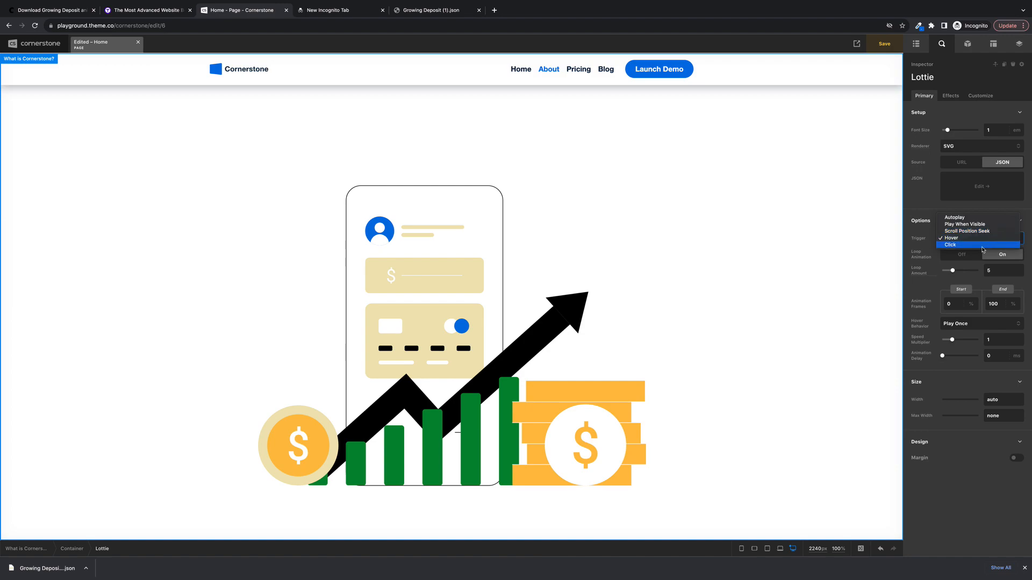
{"action": "left_click", "coordinate": [954, 239]}
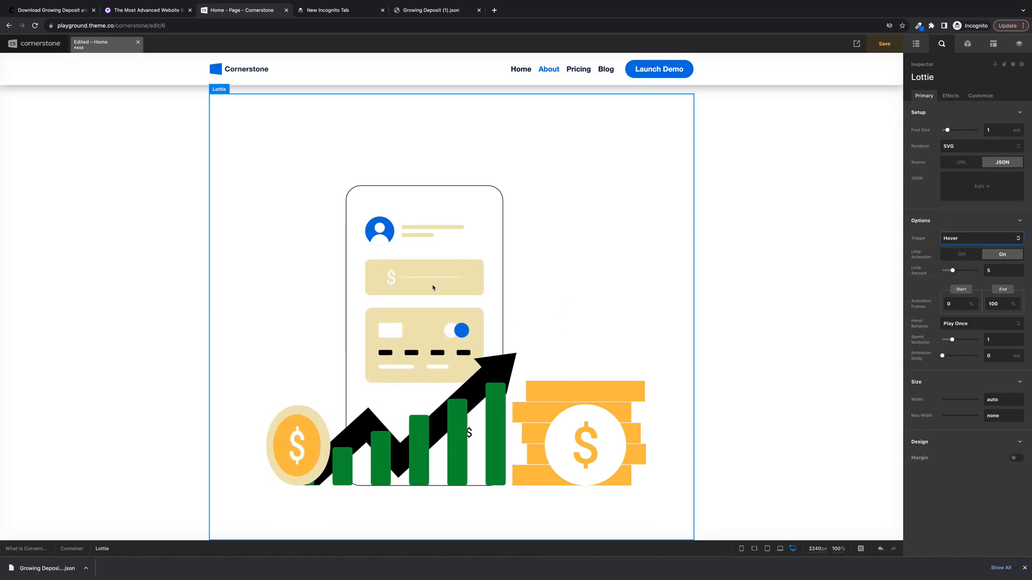
{"action": "scroll", "coordinate": [433, 287], "scroll_direction": "down", "scroll_amount": 3}
{"action": "scroll", "coordinate": [433, 288], "scroll_direction": "up", "scroll_amount": 2}
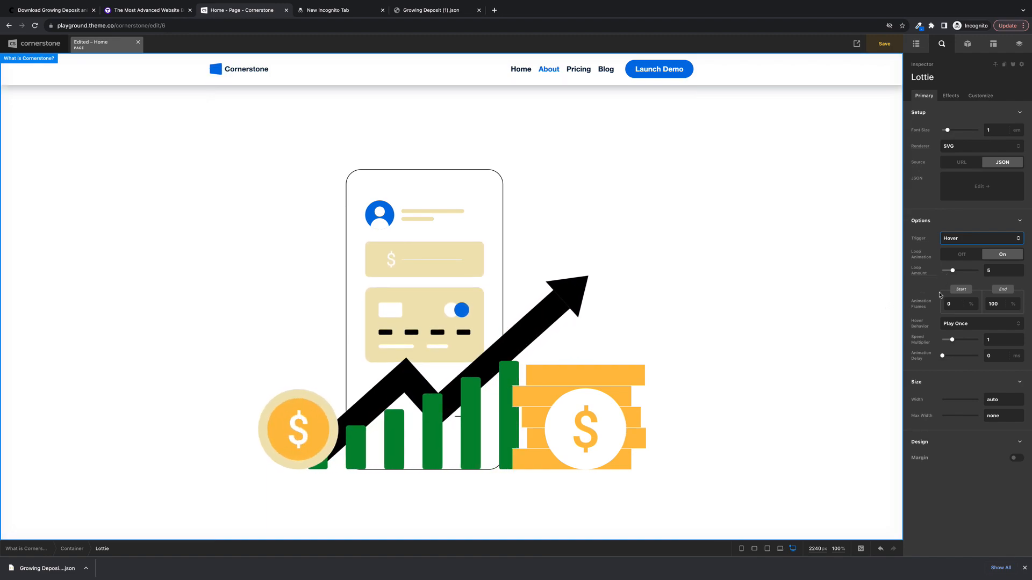
- Set the Lottie animation's speed multiplier to 2.25 and preview the playback on the page
{"action": "left_click_drag", "start_coordinate": [957, 340], "coordinate": [968, 339]}
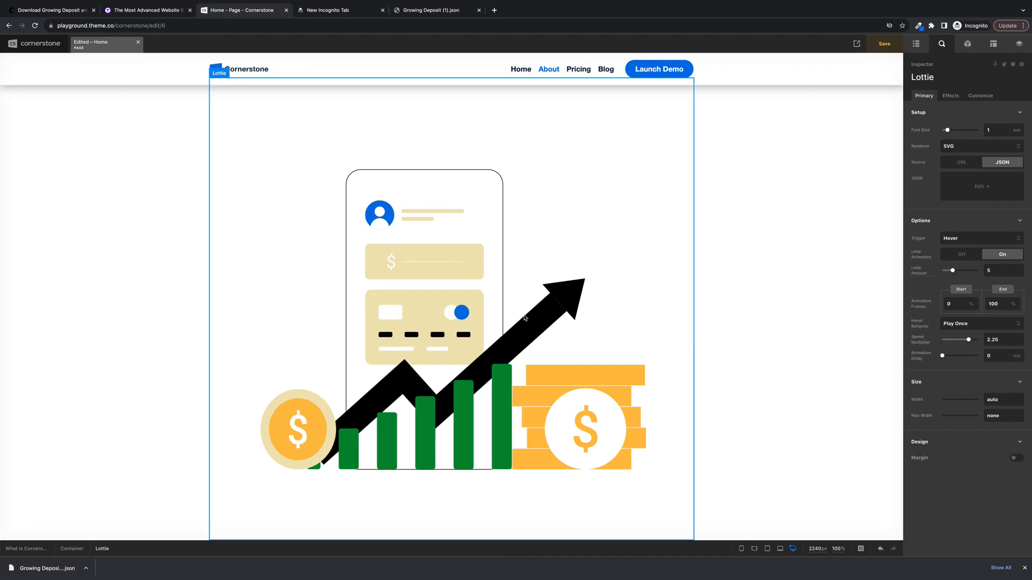
{"action": "scroll", "coordinate": [528, 319], "scroll_direction": "down", "scroll_amount": 3}
{"action": "scroll", "coordinate": [527, 319], "scroll_direction": "up", "scroll_amount": 1}
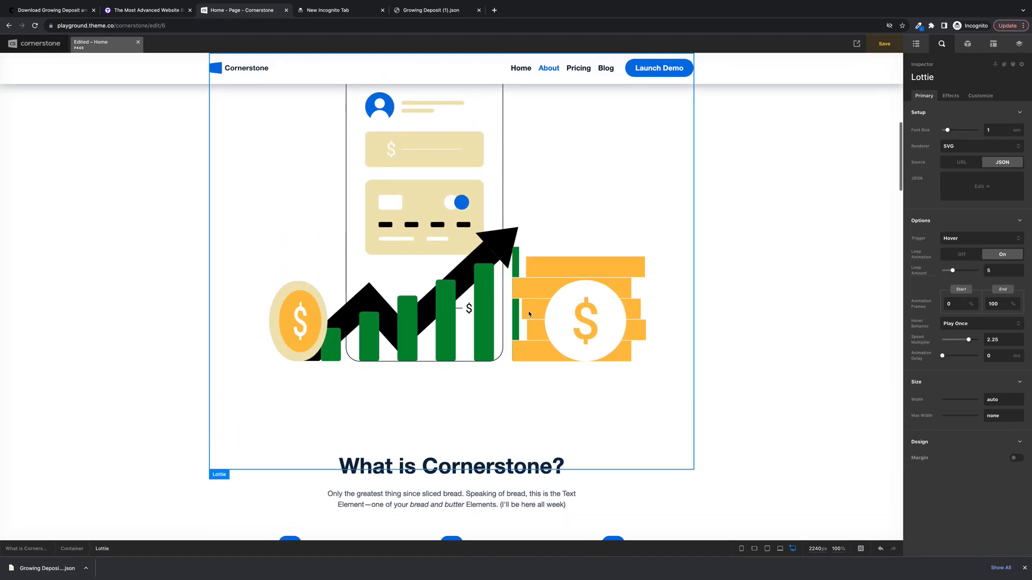
{"action": "scroll", "coordinate": [527, 320], "scroll_direction": "down", "scroll_amount": 2}
- Set the Lottie element's width to 200 px
{"action": "left_click", "coordinate": [1004, 400]}
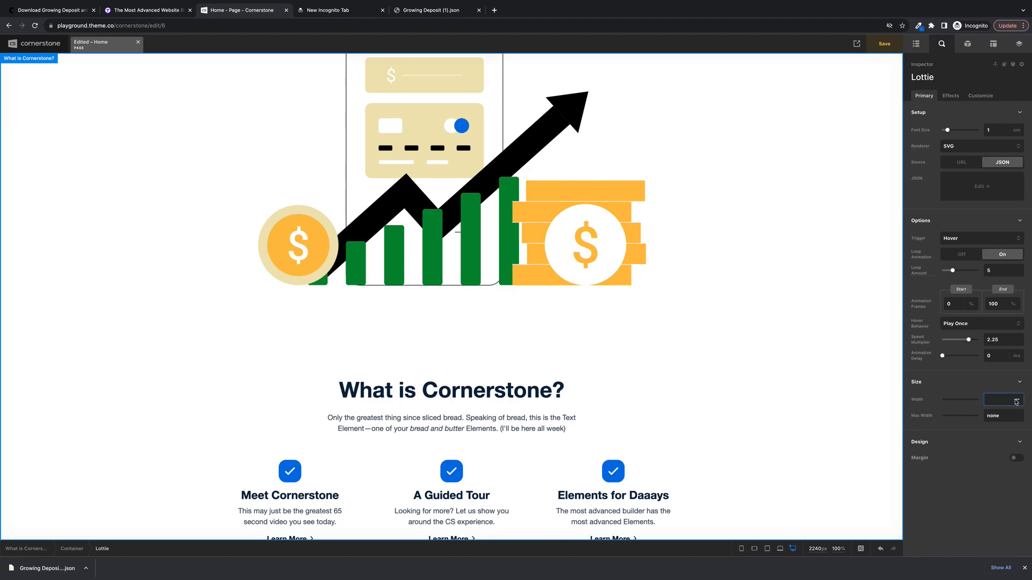
{"action": "left_click", "coordinate": [1016, 402]}
{"action": "left_click", "coordinate": [1019, 417]}
{"action": "left_click_drag", "start_coordinate": [941, 400], "coordinate": [949, 398]}
{"action": "scroll", "coordinate": [608, 383], "scroll_direction": "up", "scroll_amount": 7}
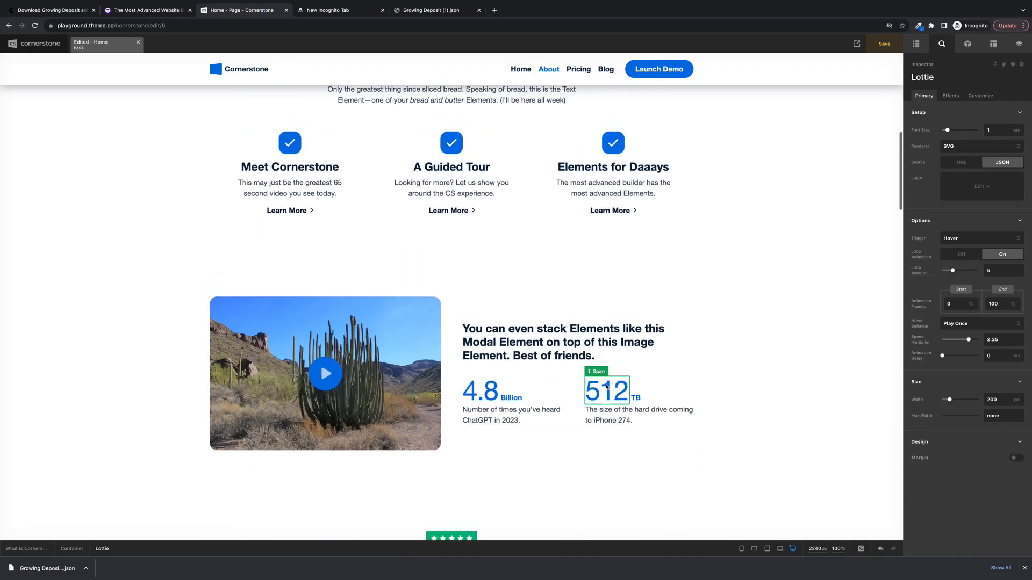
{"action": "scroll", "coordinate": [606, 386], "scroll_direction": "up", "scroll_amount": 1}
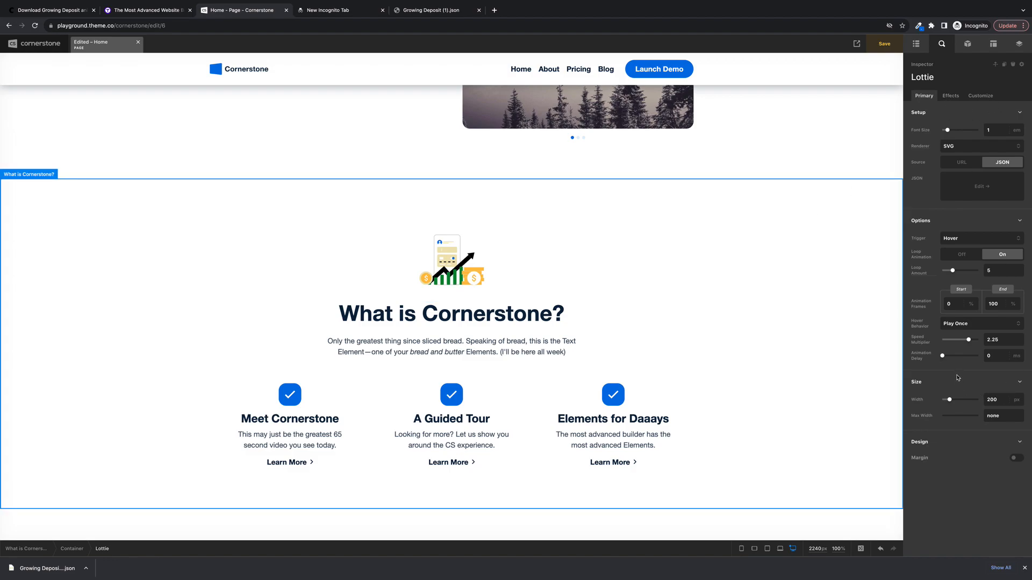
- Review the Lottie element's effects and customization settings, and look over its placement on the page
{"action": "left_click", "coordinate": [950, 96]}
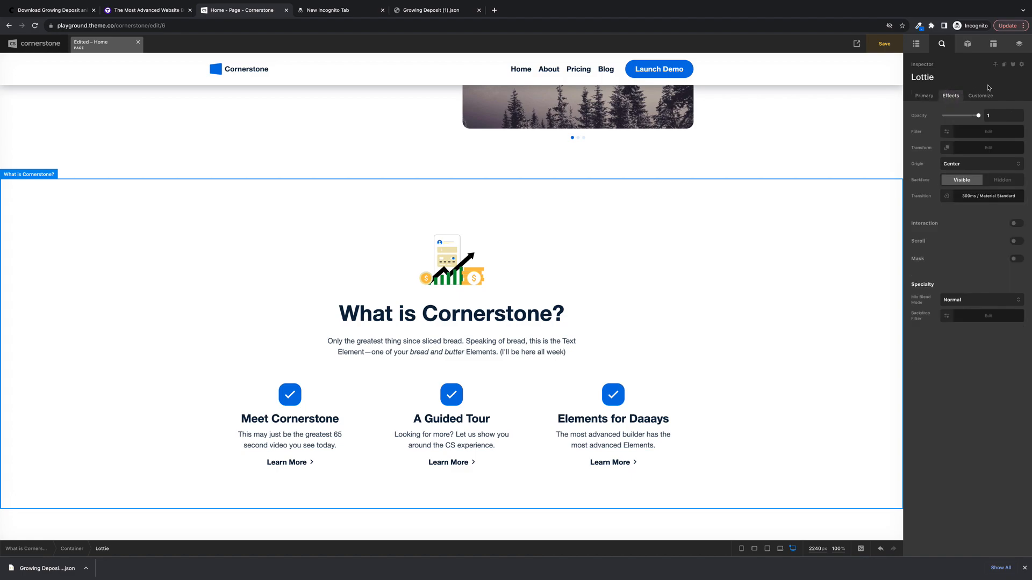
{"action": "mouse_move", "coordinate": [978, 116]}
{"action": "left_mouse_down"}
{"action": "mouse_move", "coordinate": [941, 115]}
{"action": "mouse_move", "coordinate": [978, 125]}
{"action": "left_mouse_up"}
{"action": "left_click", "coordinate": [979, 95]}
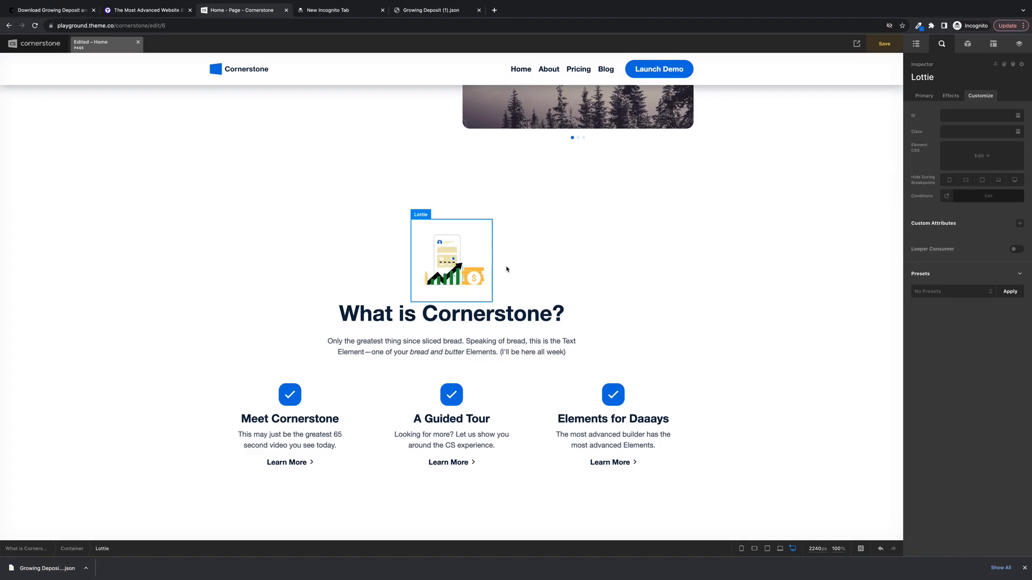
{"action": "scroll", "coordinate": [859, 274], "scroll_direction": "down", "scroll_amount": 3}
{"action": "scroll", "coordinate": [857, 276], "scroll_direction": "up", "scroll_amount": 4}
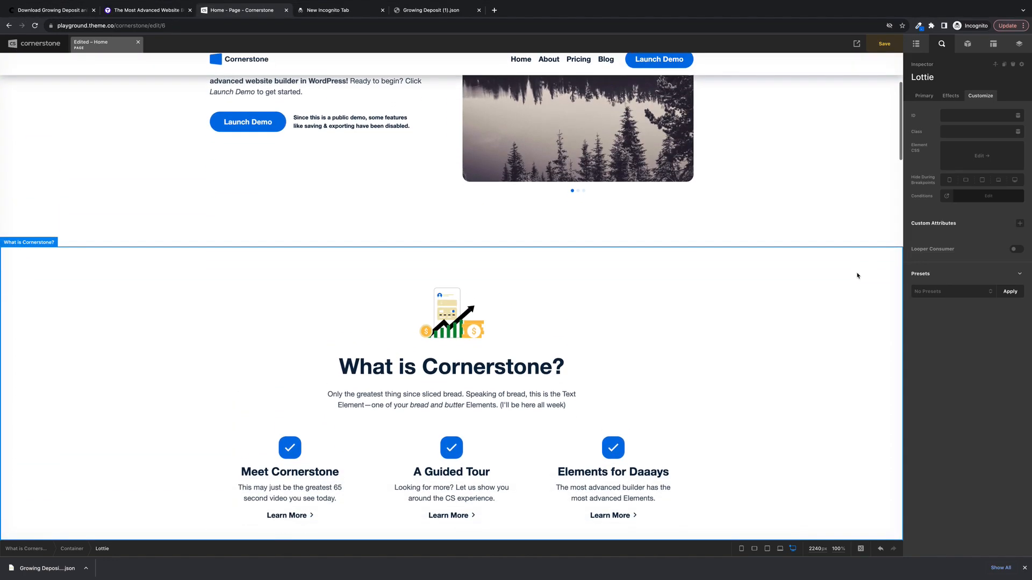
{"action": "scroll", "coordinate": [755, 258], "scroll_direction": "up", "scroll_amount": 2}
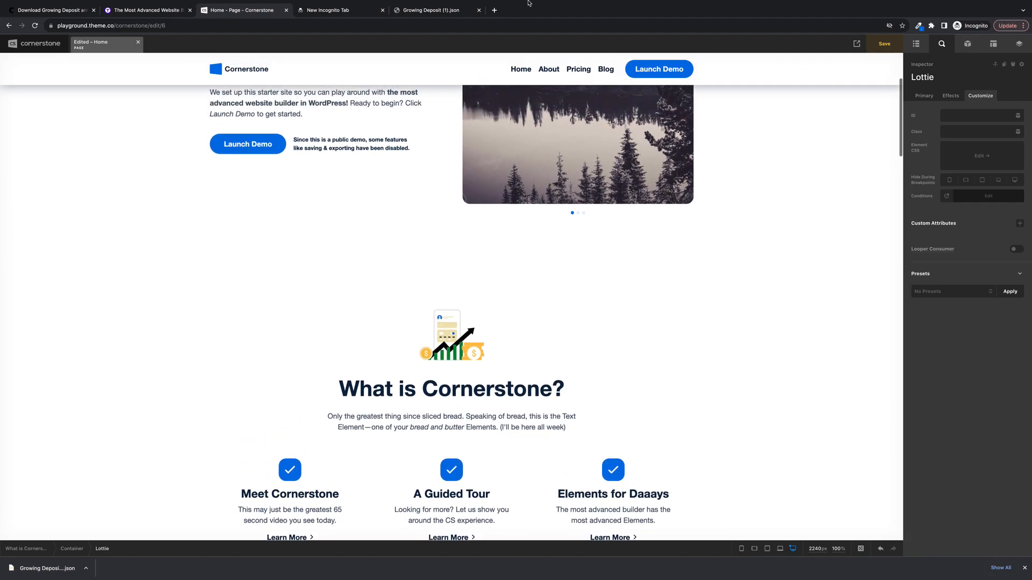
- On Creattie, recolor the Growing Deposit animation's bright blue to dark navy #1C3854 and download it as JSON
{"action": "left_click", "coordinate": [51, 11]}
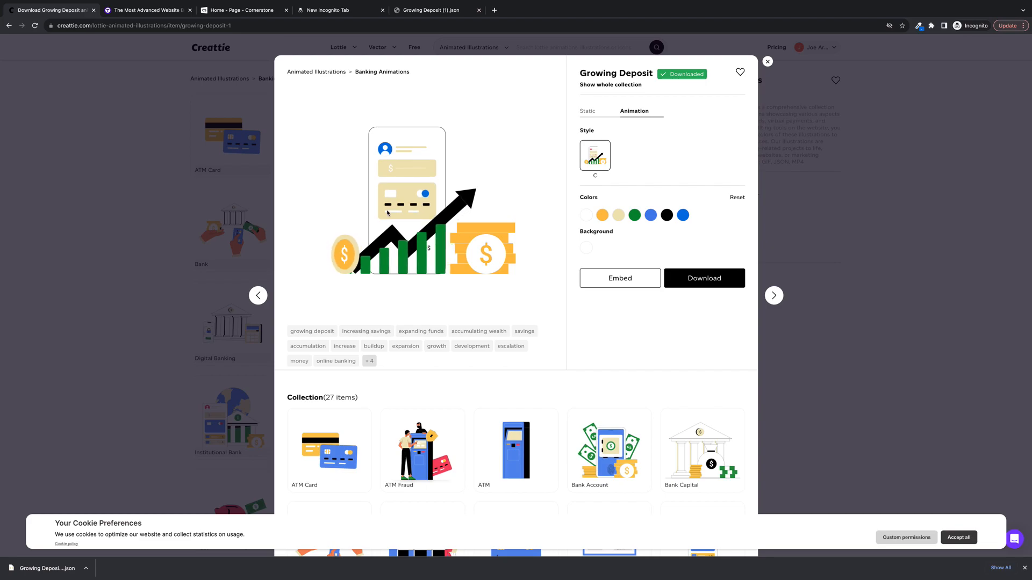
{"action": "left_click", "coordinate": [683, 215]}
{"action": "left_click", "coordinate": [652, 265]}
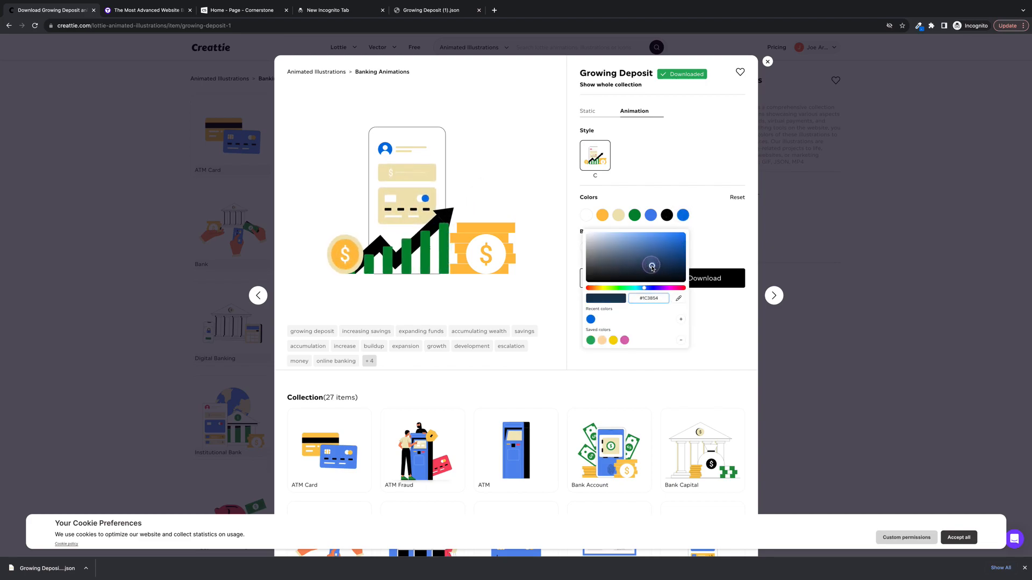
{"action": "left_click", "coordinate": [703, 282]}
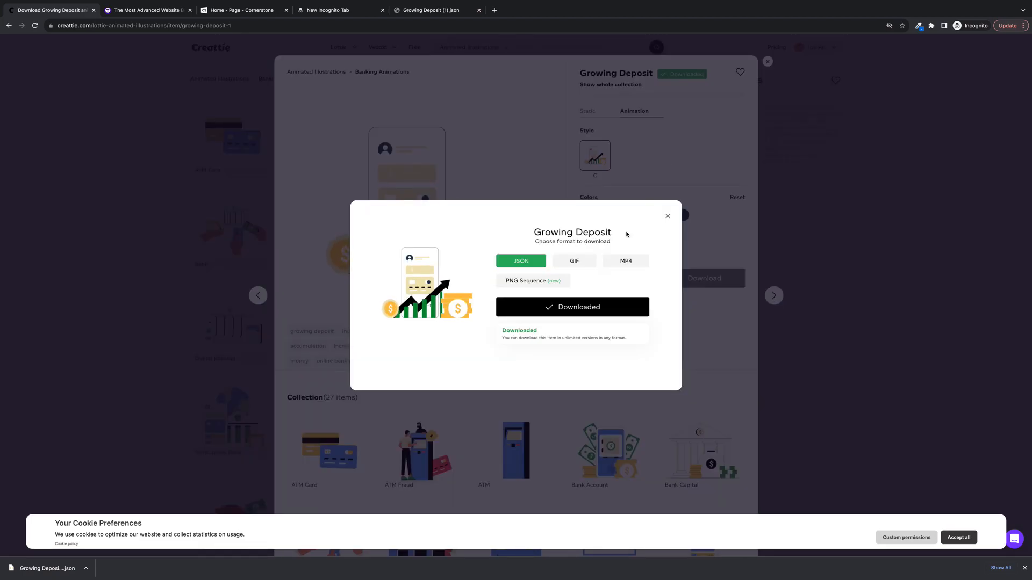
{"action": "left_click", "coordinate": [618, 308]}
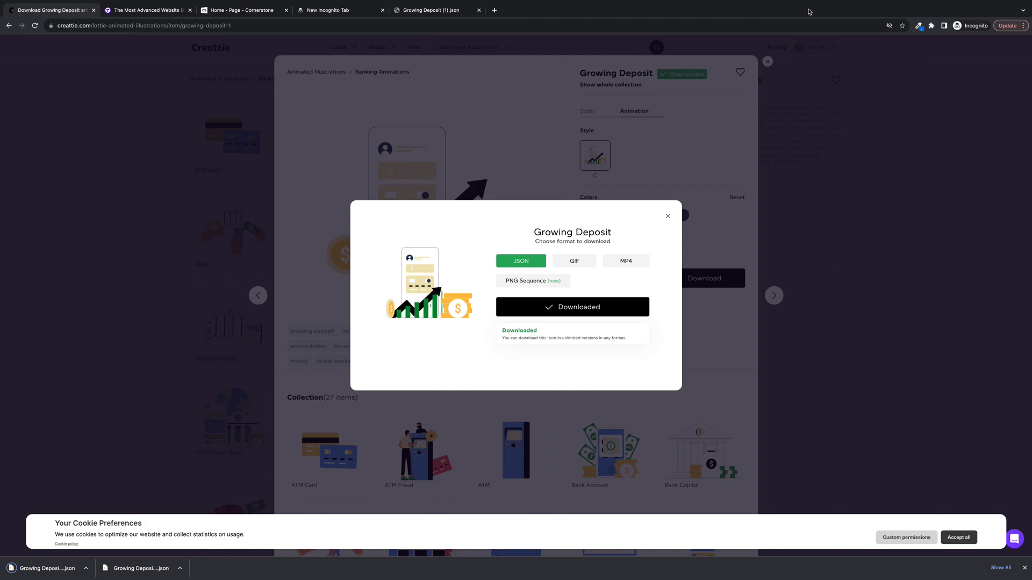
- Close the tab with the old JSON file, open the newly downloaded Growing Deposit JSON, and select all its code
{"action": "left_click", "coordinate": [446, 9]}
{"action": "left_click", "coordinate": [479, 10]}
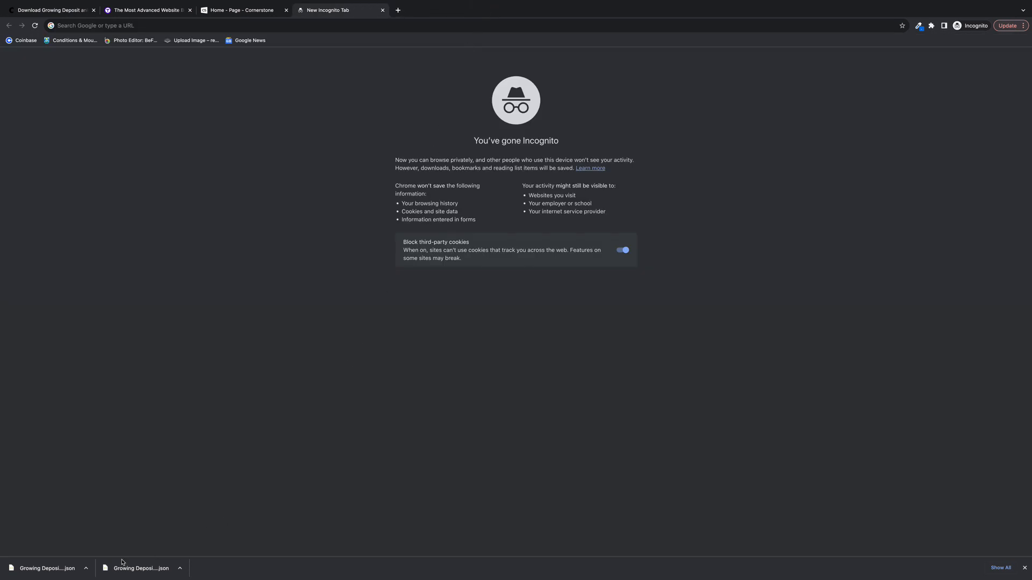
{"action": "left_click", "coordinate": [24, 573]}
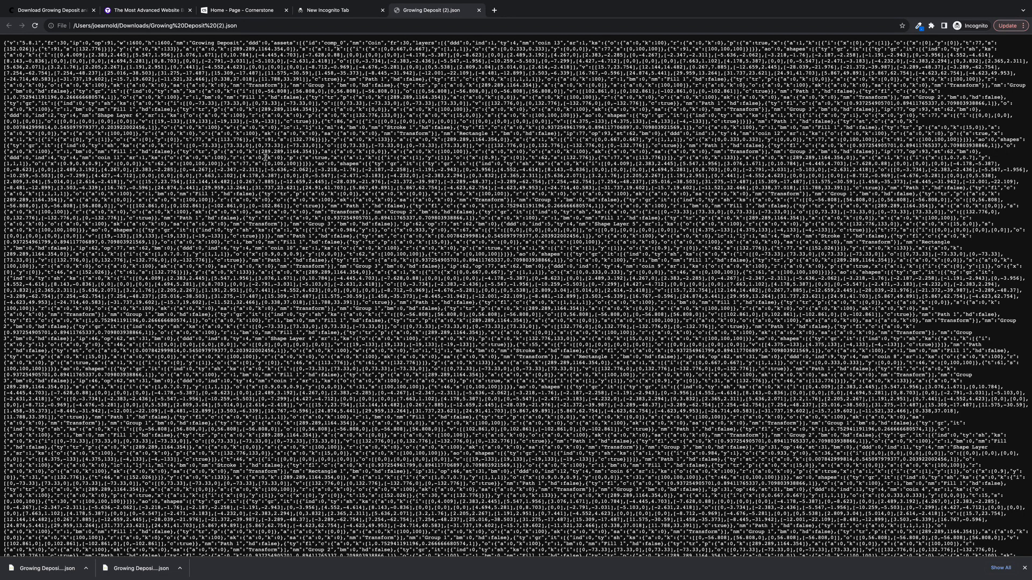
{"action": "key", "text": "ctrl+a"}
- Return to the Home page in Cornerstone and open the Lottie element's JSON code for editing
{"action": "left_click", "coordinate": [144, 4]}
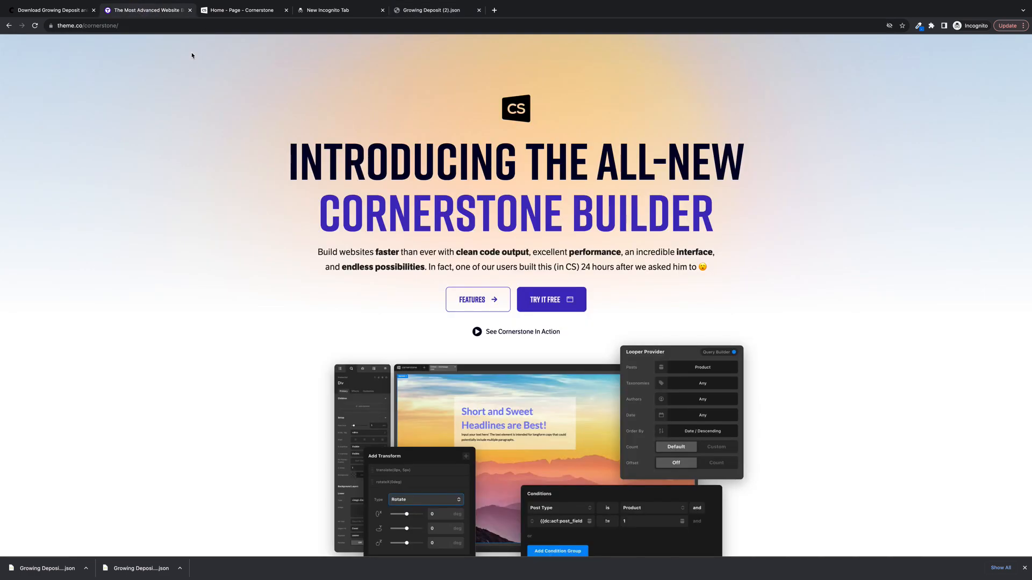
{"action": "left_click", "coordinate": [228, 9]}
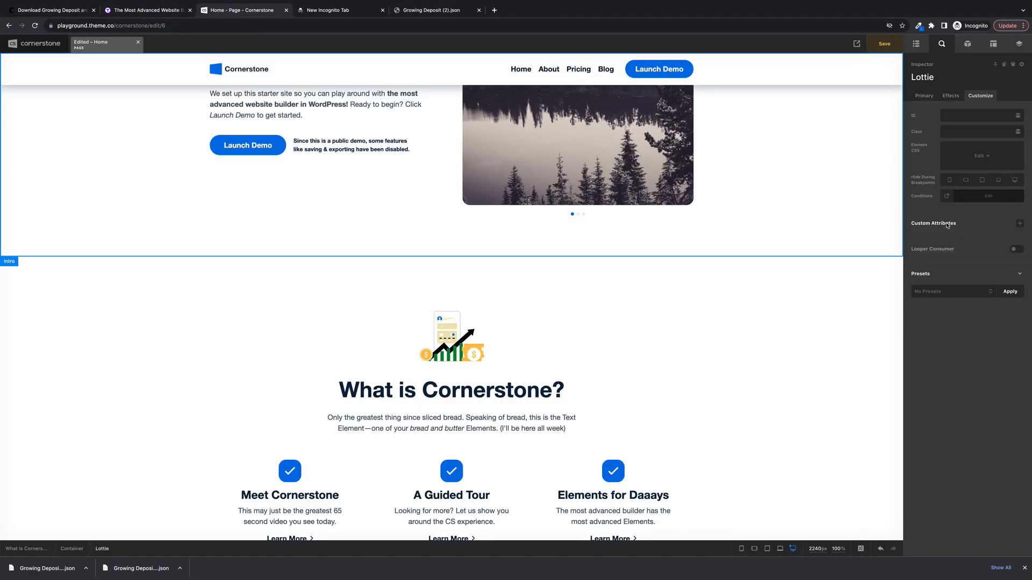
{"action": "left_click", "coordinate": [924, 95]}
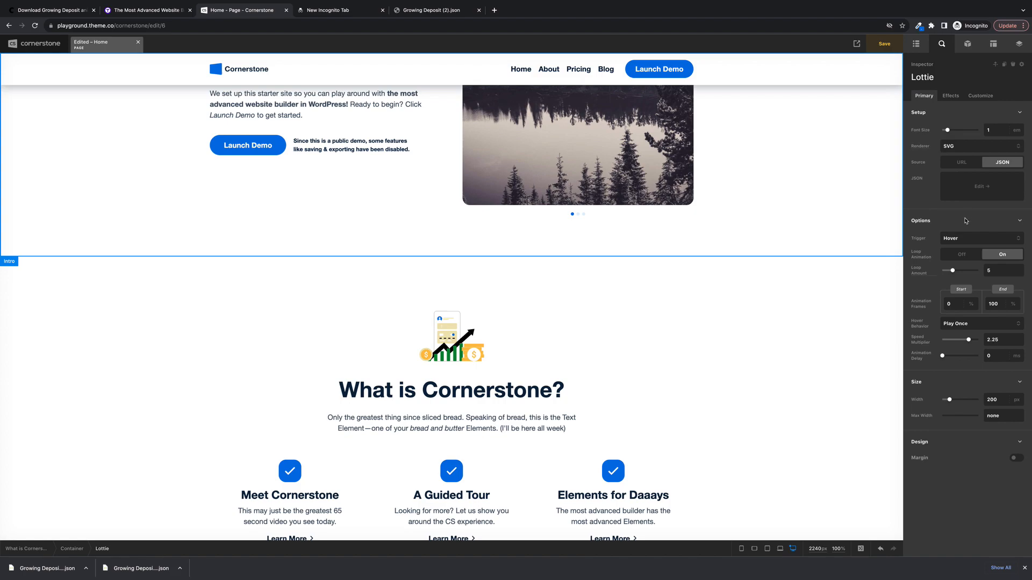
{"action": "left_click", "coordinate": [983, 188]}
{"action": "left_click", "coordinate": [890, 195]}
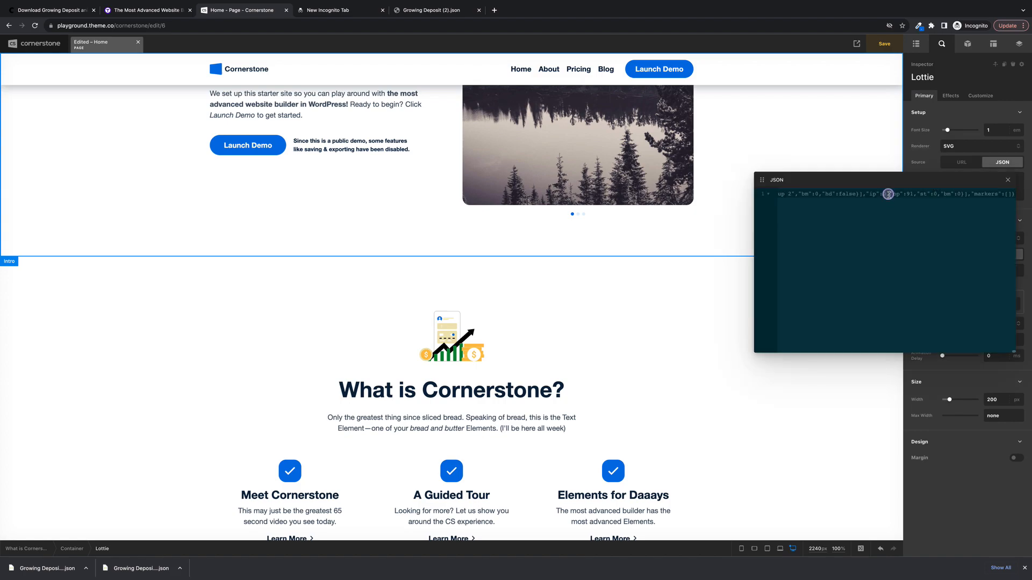
- Try to replace the existing animation code with the clipboard contents
{"action": "key", "text": "BackSpace"}
{"action": "key", "text": "BackSpace"}
{"action": "key", "text": "BackSpace"}
{"action": "key", "text": "BackSpace"}
{"action": "key", "text": "super+a"}
{"action": "key", "text": "BackSpace"}
{"action": "key", "text": "super+v"}
- Copy the code from the new Growing Deposit JSON tab, replace the Lottie element's JSON with it, and close the code editor
{"action": "left_click", "coordinate": [422, 9]}
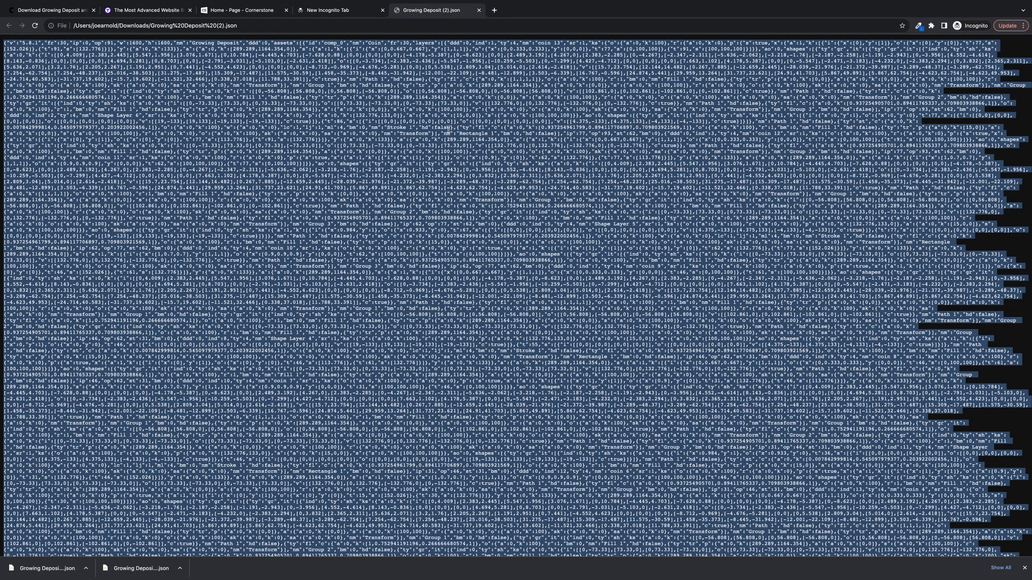
{"action": "left_click", "coordinate": [243, 10]}
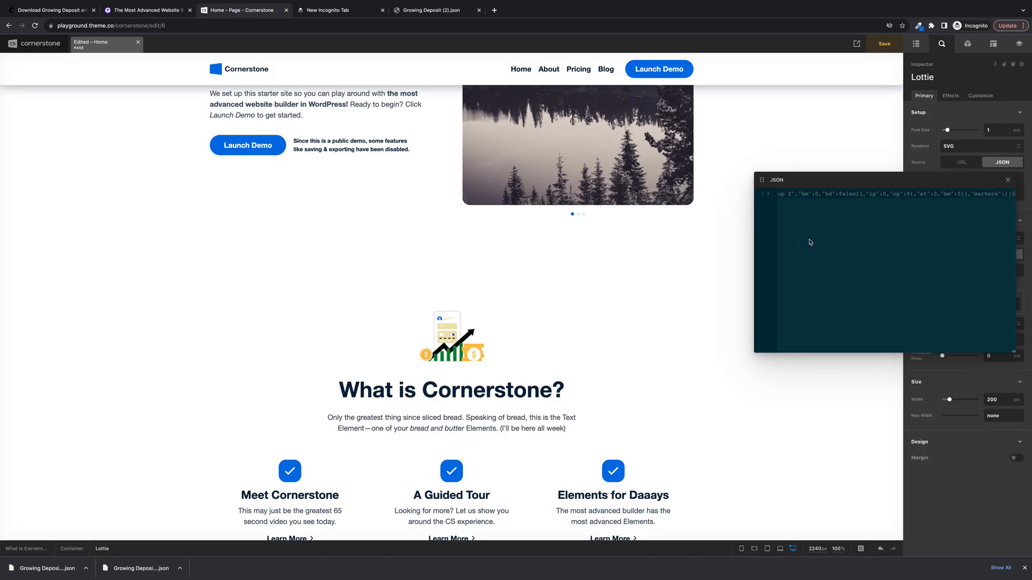
{"action": "key", "text": "super+a"}
{"action": "key", "text": "BackSpace"}
{"action": "key", "text": "super+v"}
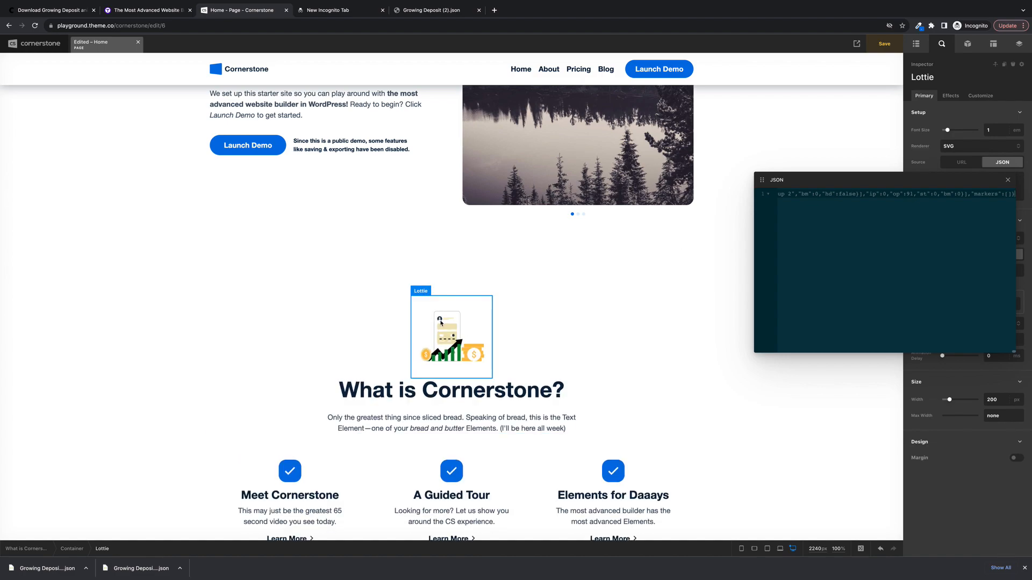
{"action": "left_click", "coordinate": [1008, 180]}
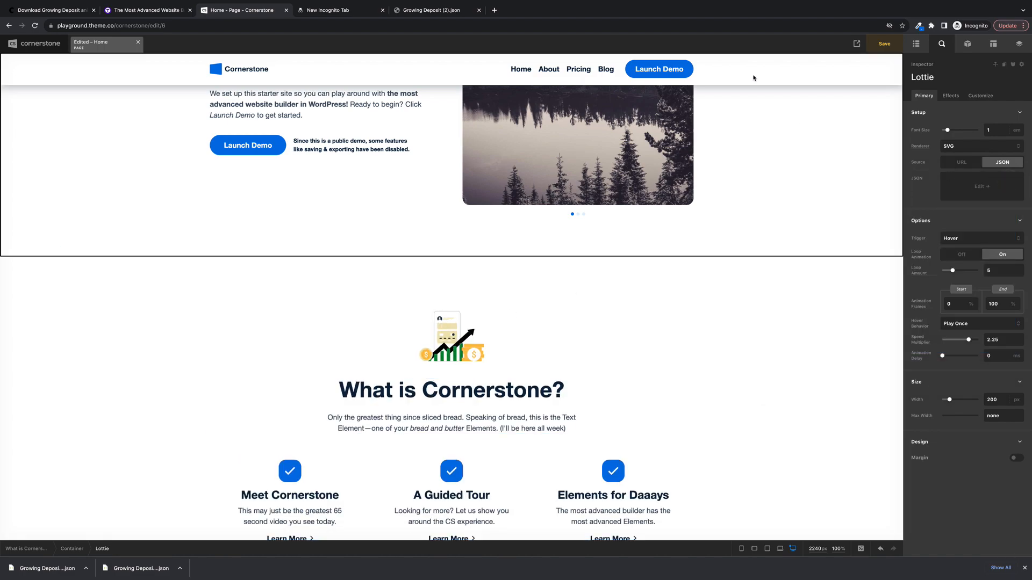
- On Creattie, dismiss the download dialog, examine the Growing Deposit embed options and code, and close the item's details
{"action": "left_click", "coordinate": [69, 12]}
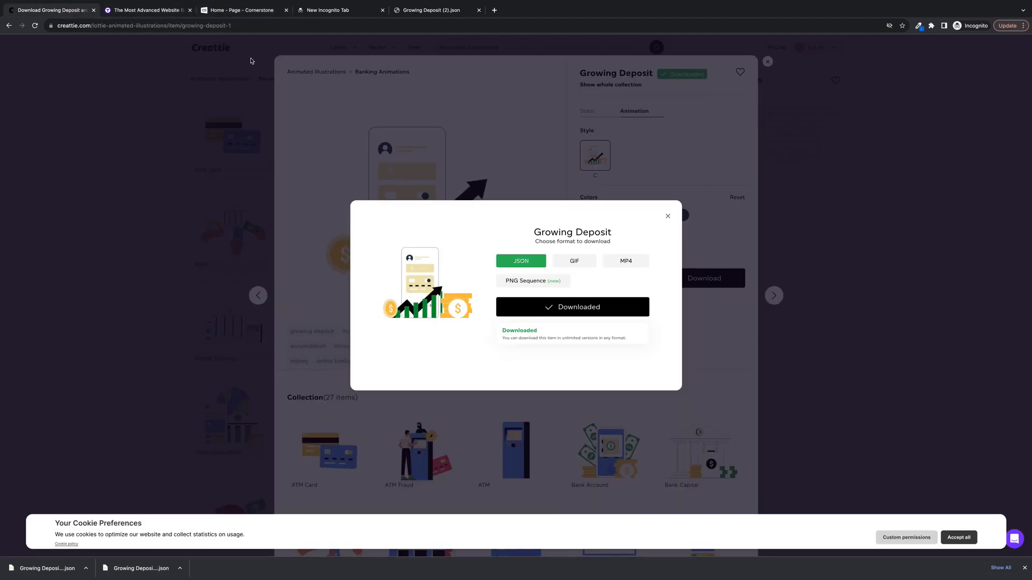
{"action": "left_click", "coordinate": [668, 217]}
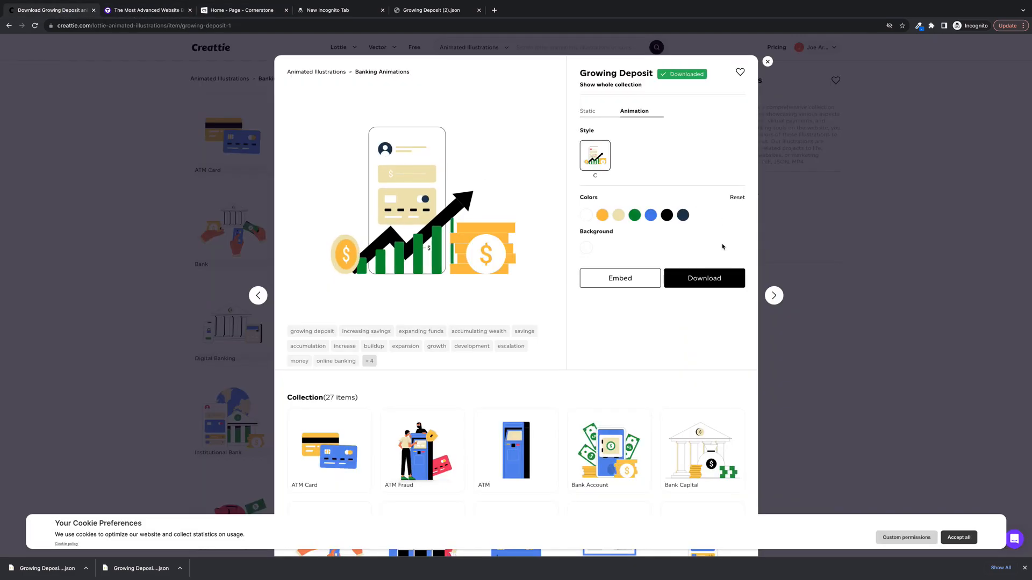
{"action": "left_click", "coordinate": [639, 279]}
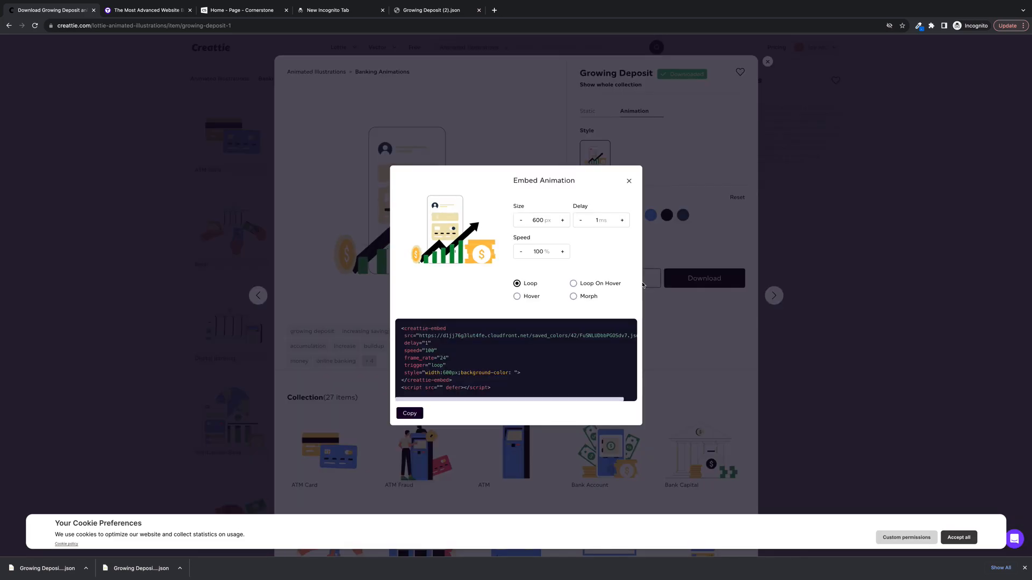
{"action": "left_click", "coordinate": [628, 181]}
{"action": "left_click", "coordinate": [640, 279]}
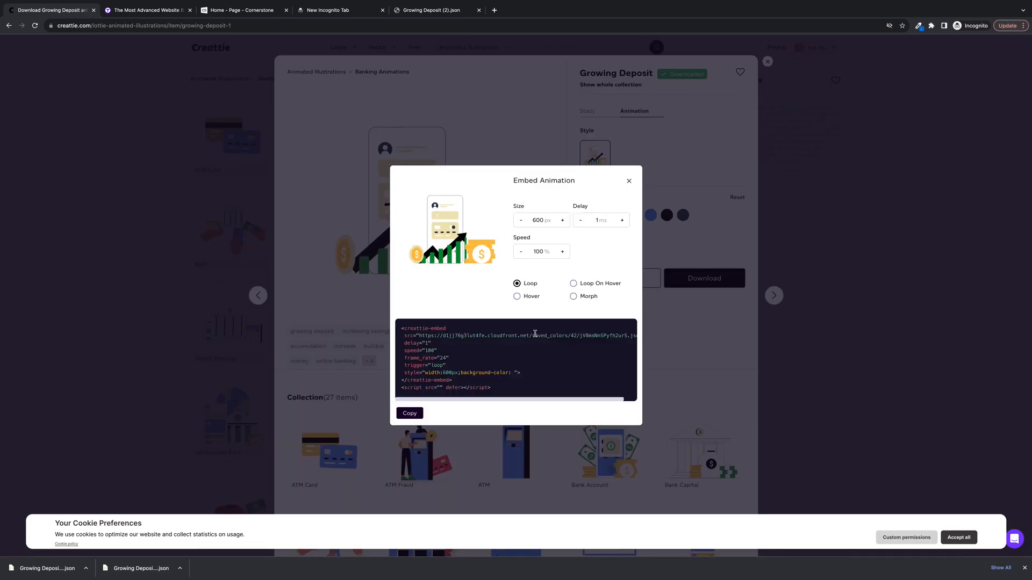
{"action": "left_click", "coordinate": [629, 181]}
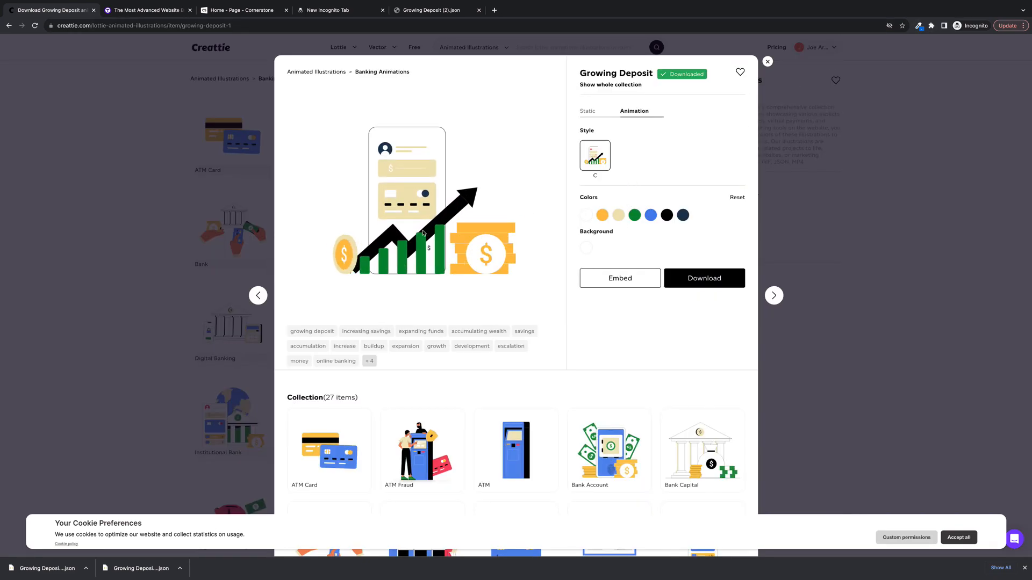
{"action": "left_click", "coordinate": [767, 62]}
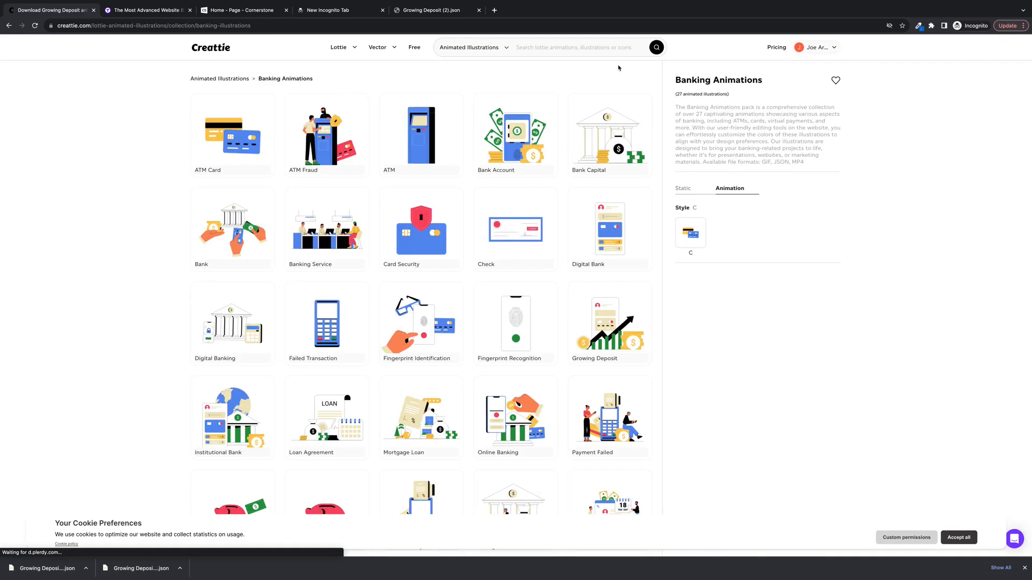
- Show the Cornerstone Builder product page and take the browser window out of full screen
{"action": "left_click", "coordinate": [172, 14]}
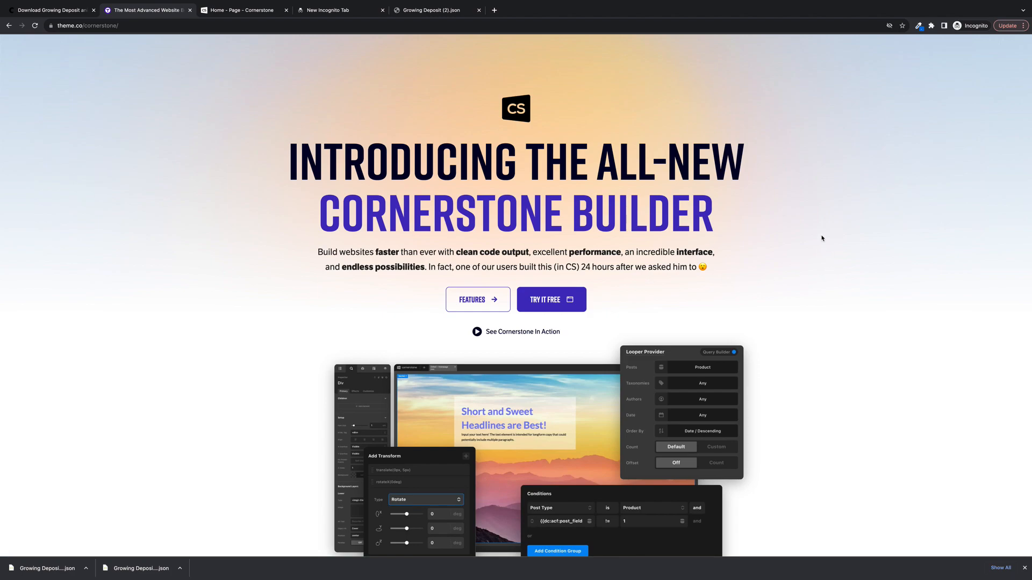
{"action": "left_click", "coordinate": [23, 14]}
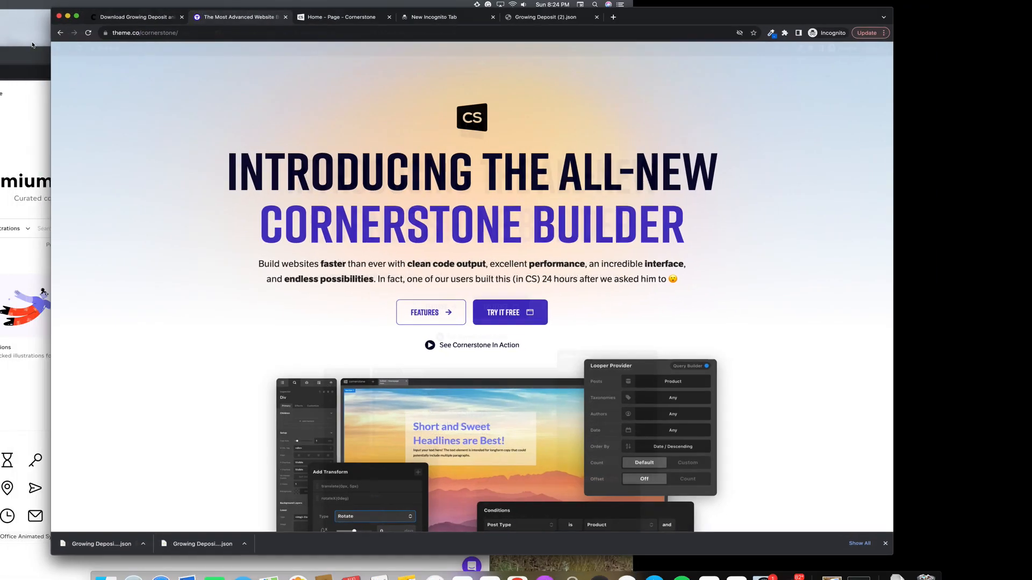